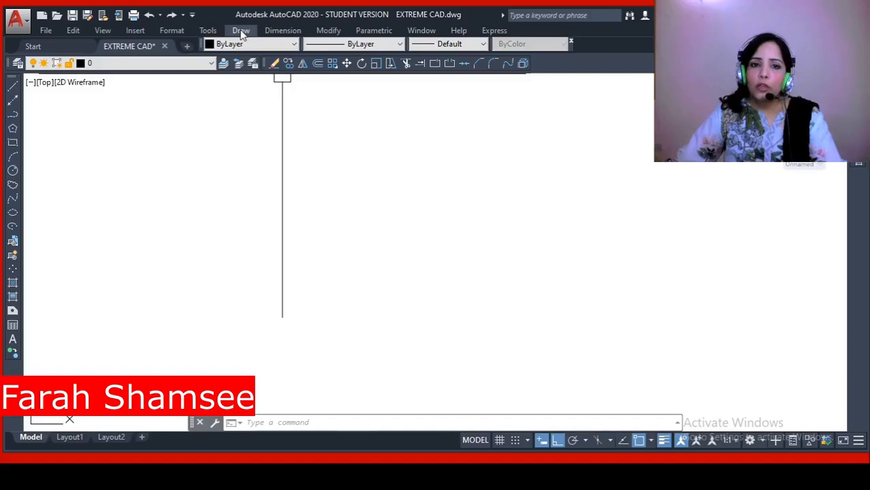
left_click(241, 31)
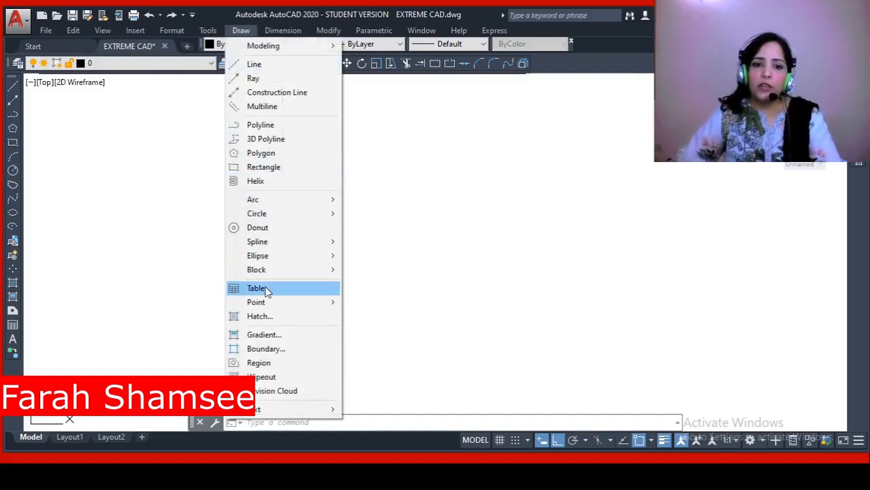
mouse_move(267, 271)
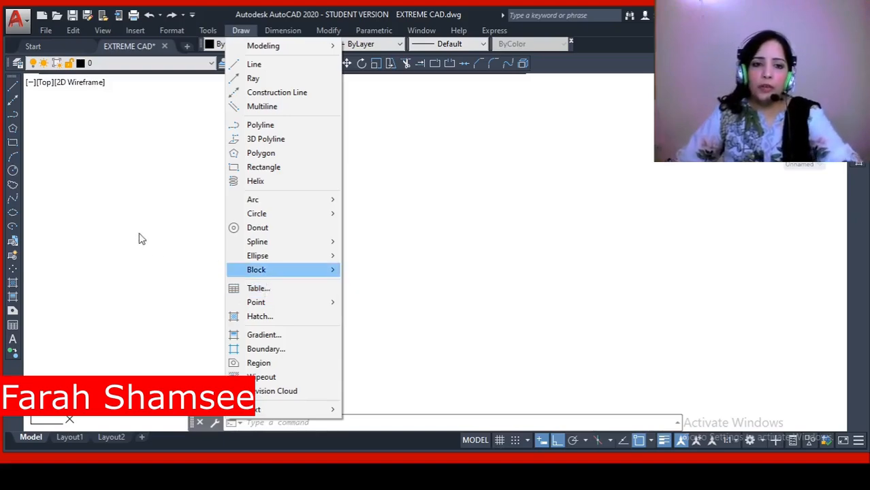
left_click(169, 264)
key("Escape")
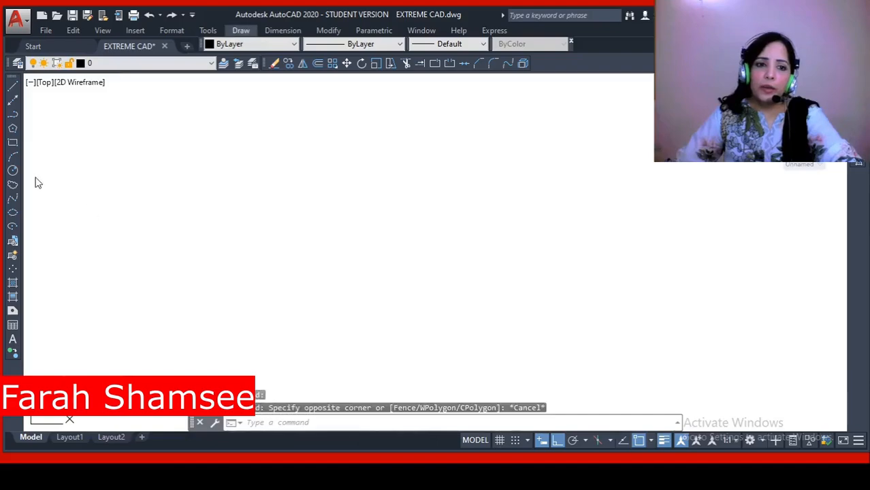
Step: Draw a five-sided polygon inscribed in a circle of about 2594' radius, with one vertex pointing left
left_click(12, 129)
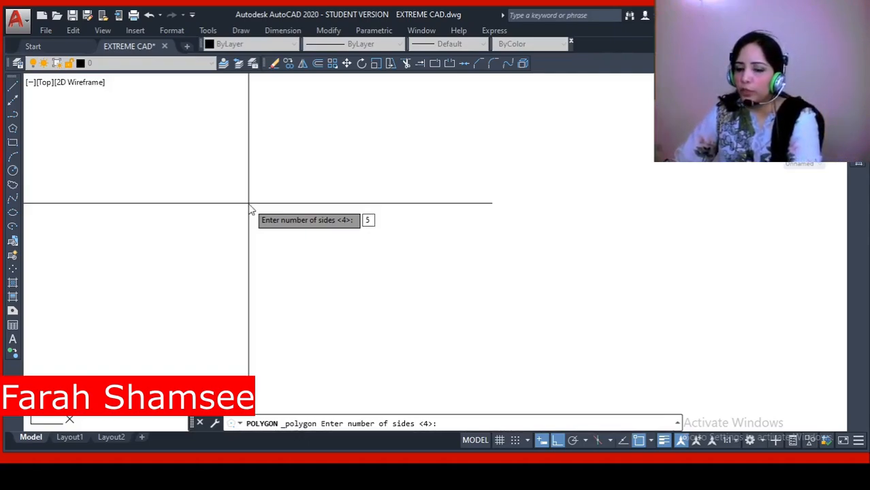
key("Return")
left_click(249, 204)
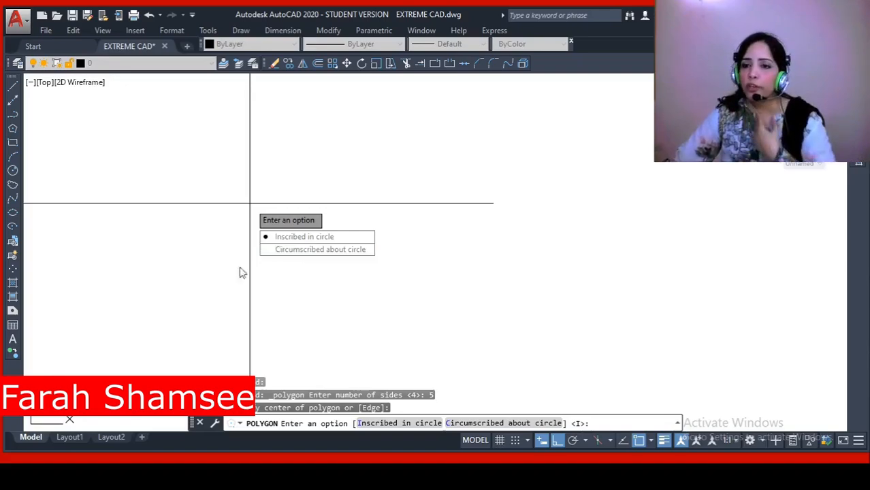
left_click(306, 237)
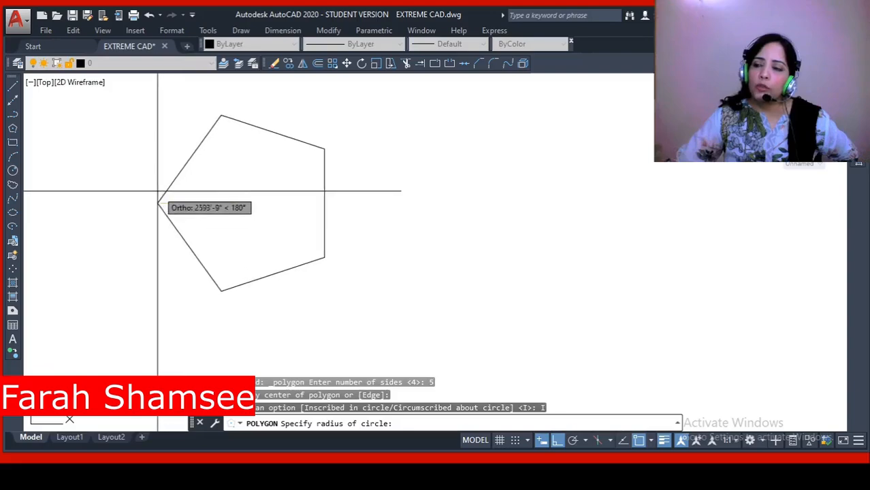
left_click(158, 200)
scroll(333, 267, "down", 2)
middle_click_drag(333, 267, 311, 243)
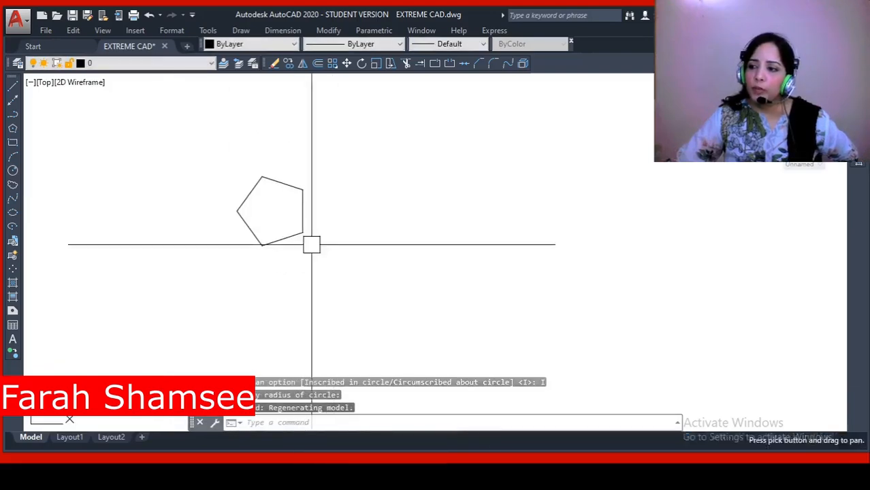
key("Escape")
key("Escape")
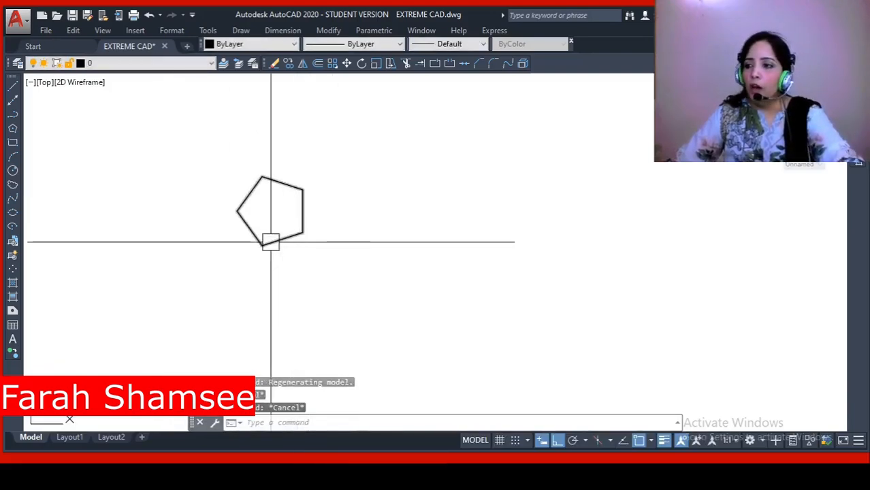
Step: Draw a horizontal line across the pentagon from its left vertex to the midpoint of its right side
scroll(285, 243, "up", 2)
left_click(285, 235)
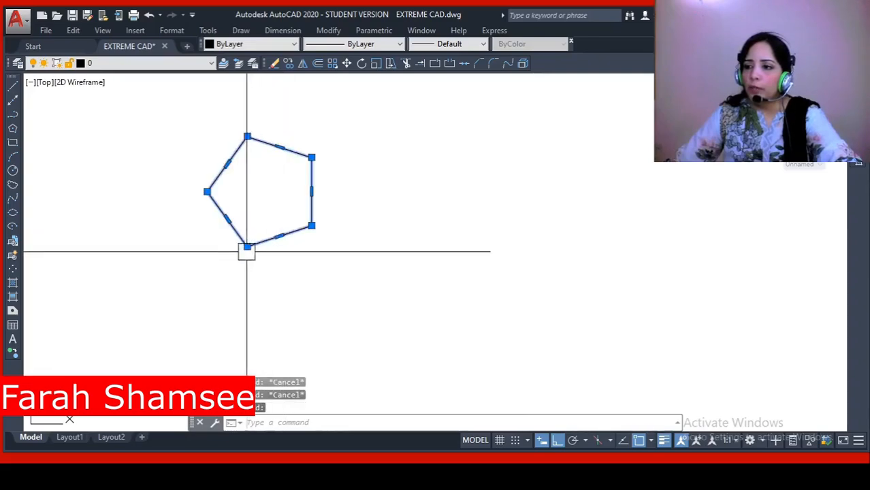
key("Escape")
left_click(13, 87)
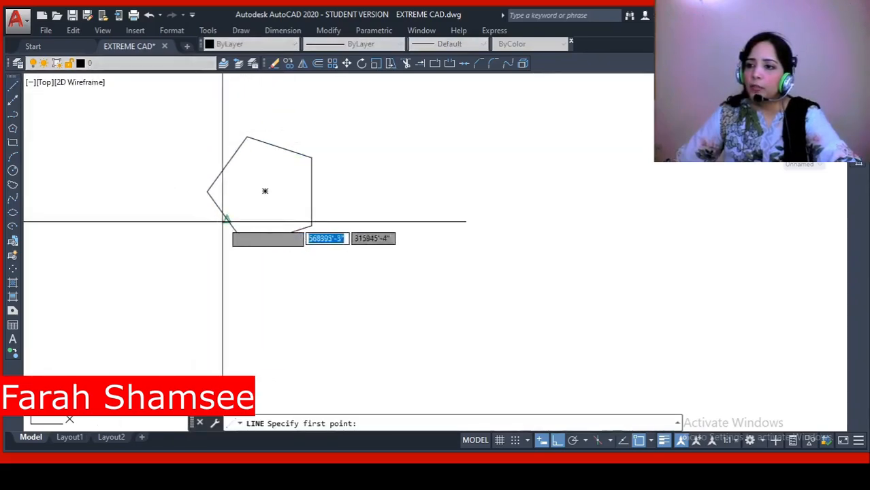
left_click(208, 191)
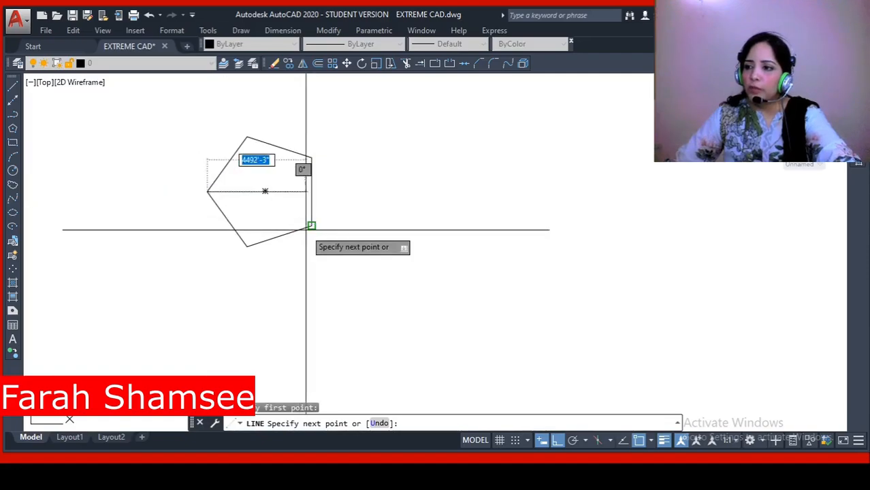
left_click(311, 191)
key("Escape")
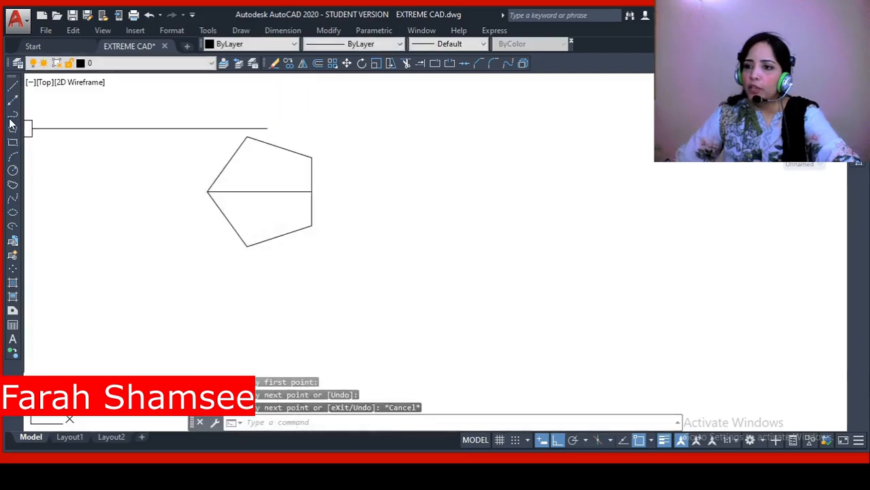
Step: Draw a vertical line inside the pentagon from its top vertex to its bottom vertex
left_click(247, 135)
key("Escape")
key("Escape")
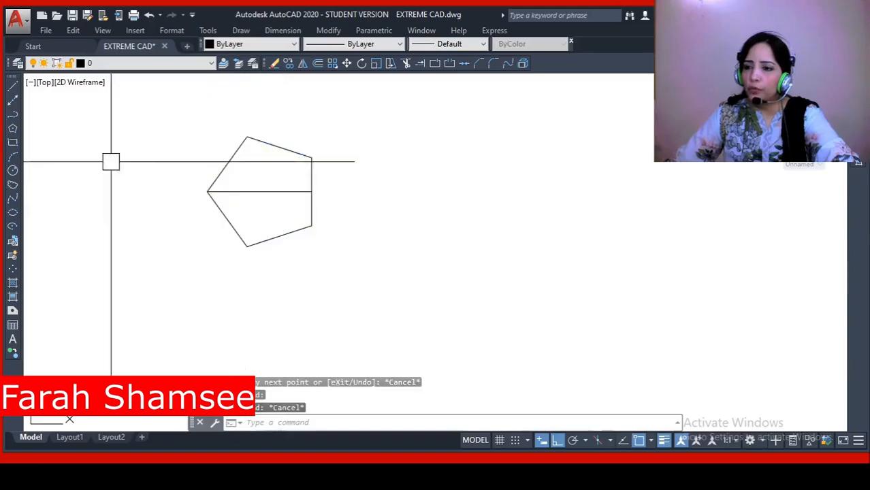
left_click(13, 86)
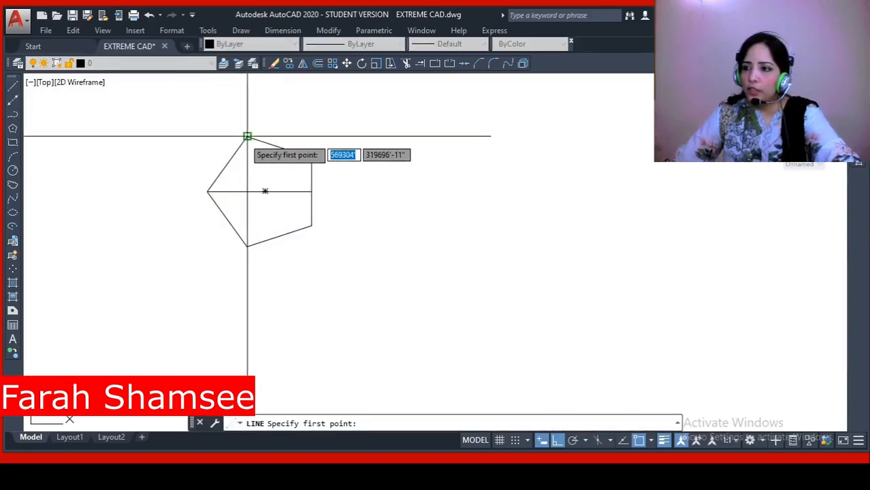
left_click(247, 137)
left_click(247, 245)
key("Escape")
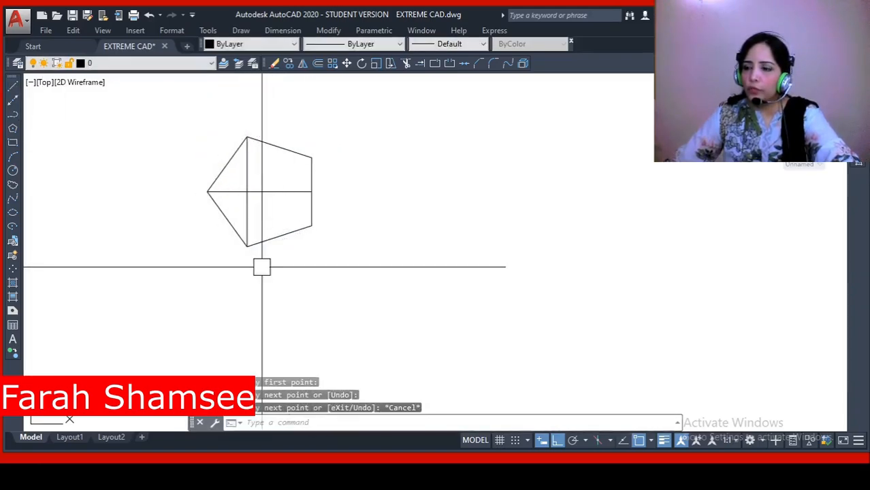
scroll(273, 267, "down", 2)
scroll(297, 253, "up", 2)
key("Escape")
key("Escape")
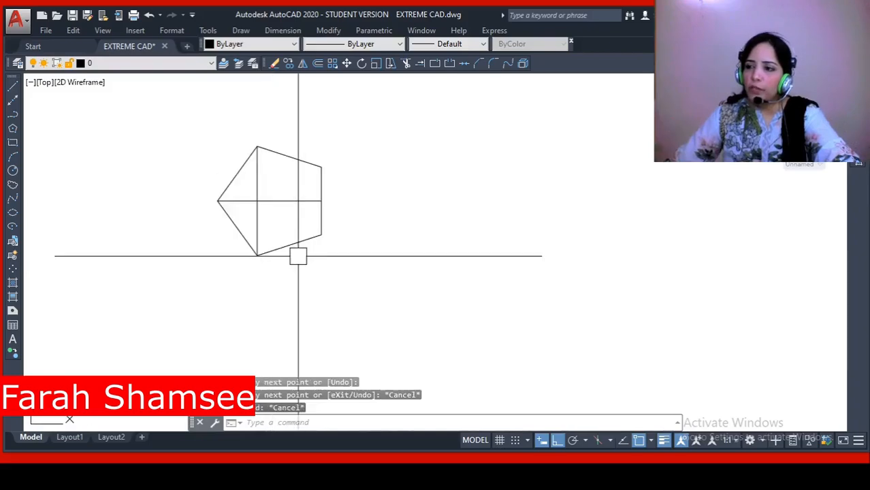
left_click(258, 205)
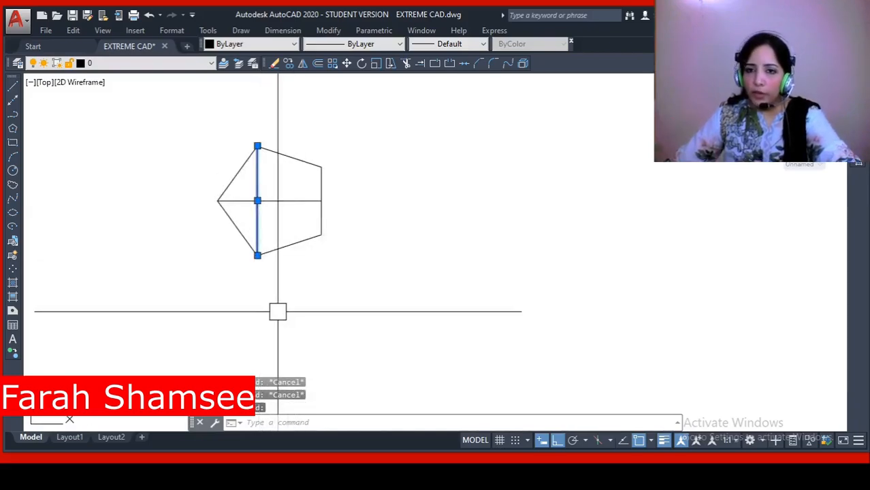
key("Escape")
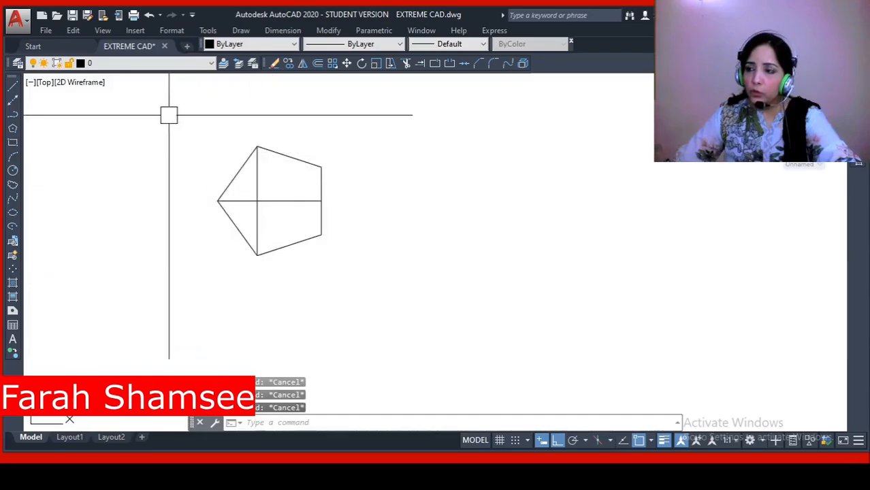
Step: Start a new block definition and name it POLYGON
left_click(241, 31)
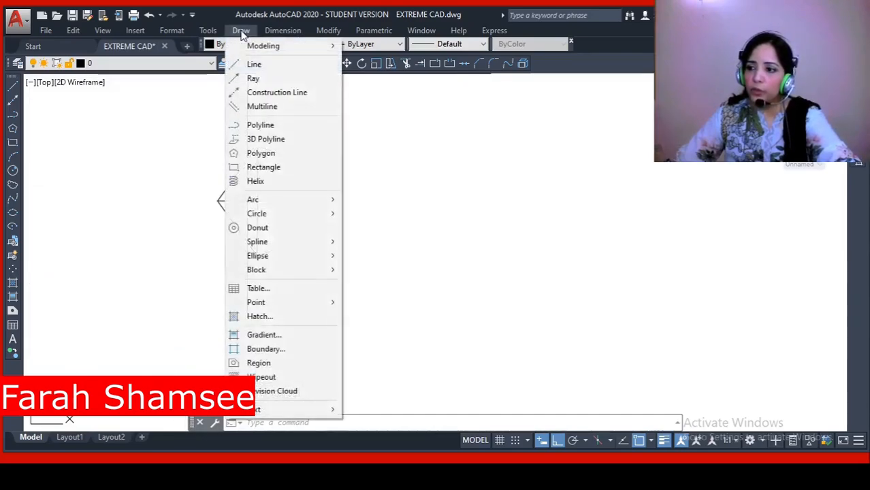
mouse_move(295, 272)
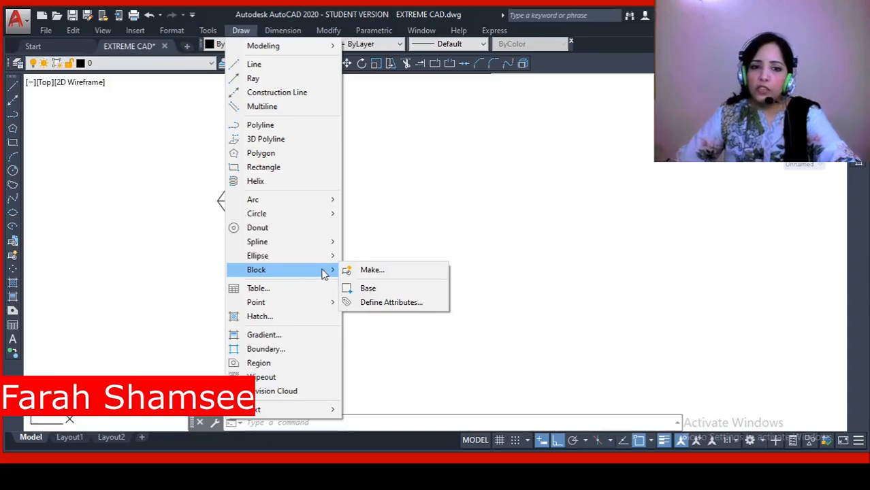
left_click(386, 271)
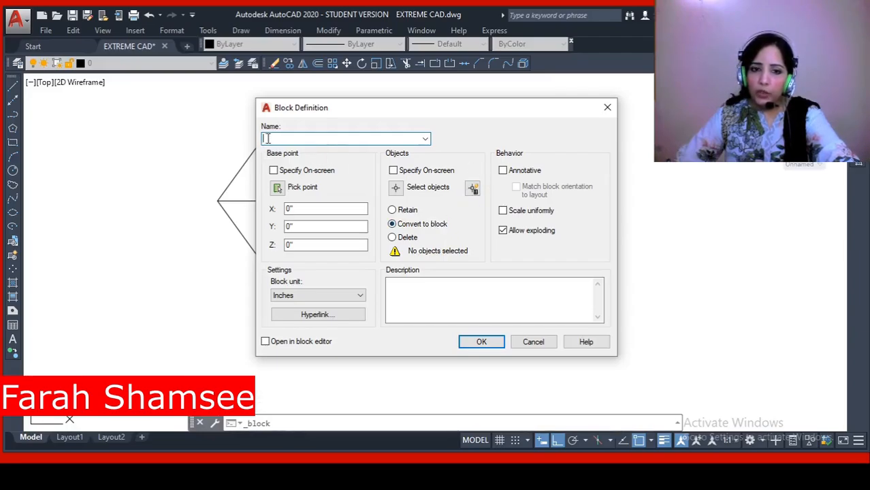
left_click(425, 141)
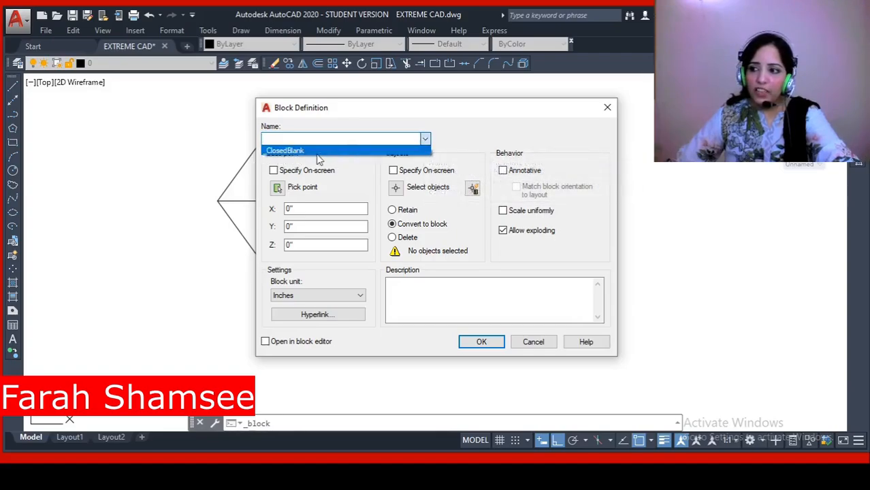
left_click(426, 140)
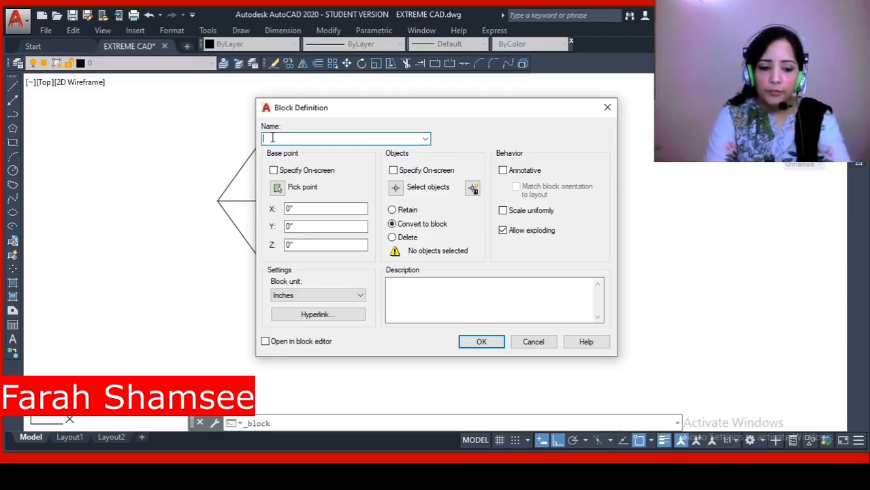
type("POL")
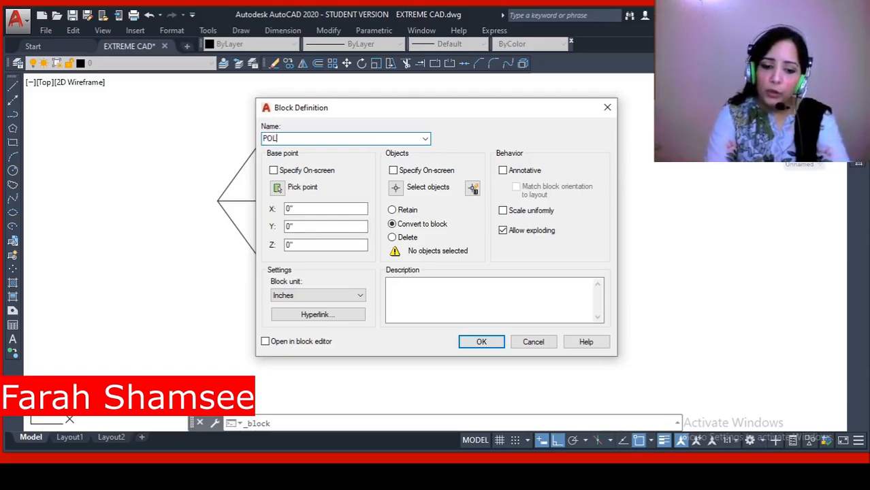
type("YGON")
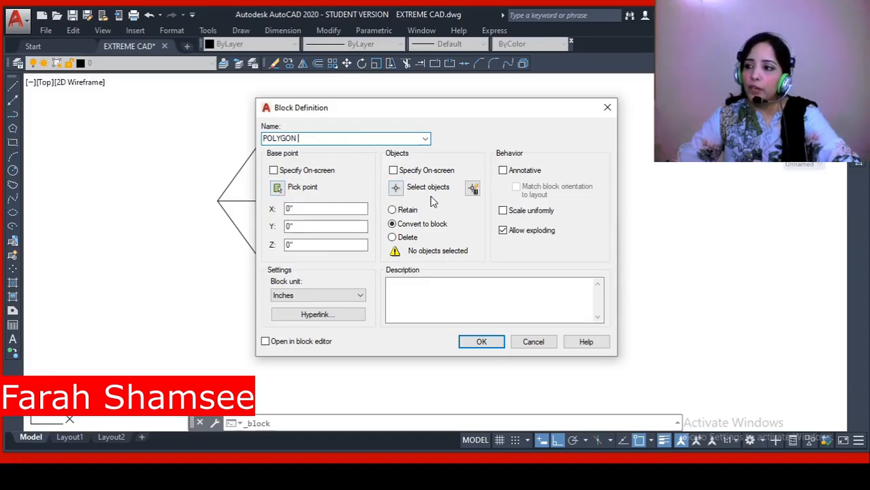
Step: Create the block from the pentagon and its two inner lines, converting the selected objects to a block
left_click(396, 189)
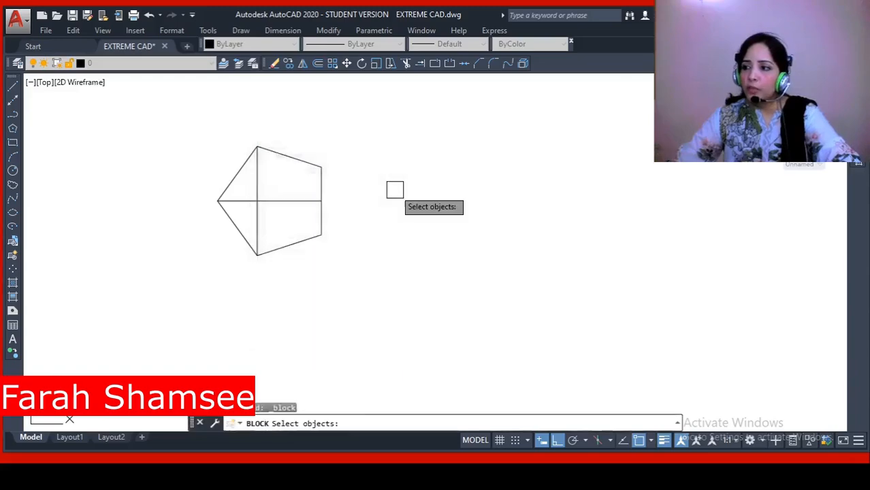
left_click(287, 242)
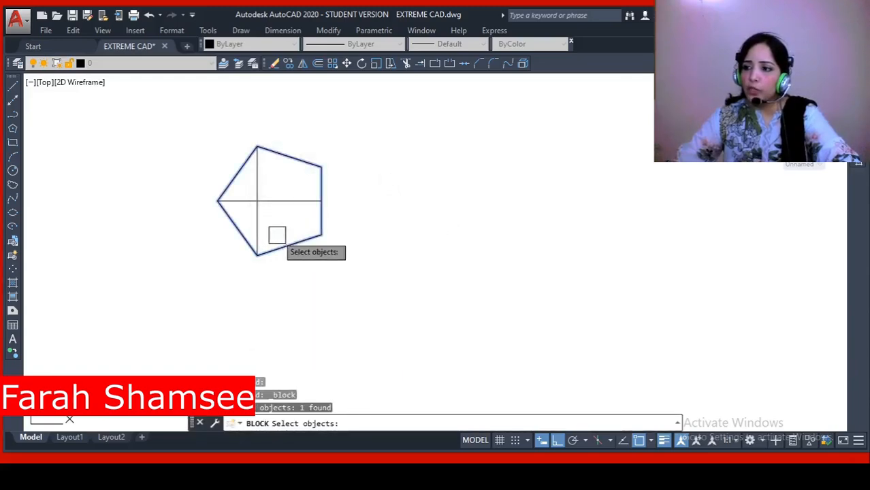
left_click(257, 216)
left_click(256, 211)
left_click(246, 200)
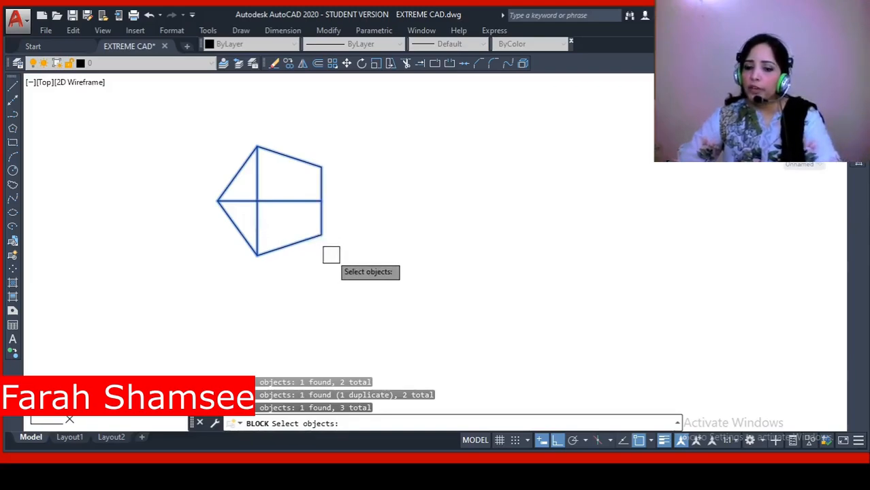
key("Return")
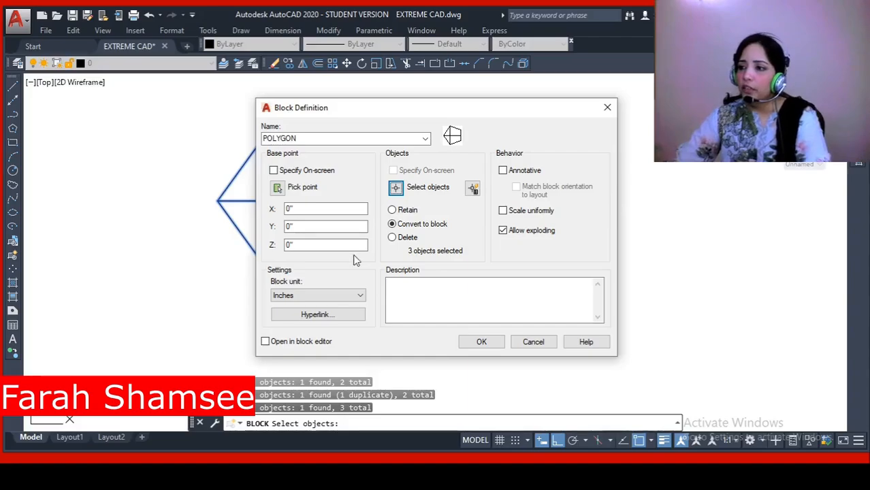
left_click(481, 342)
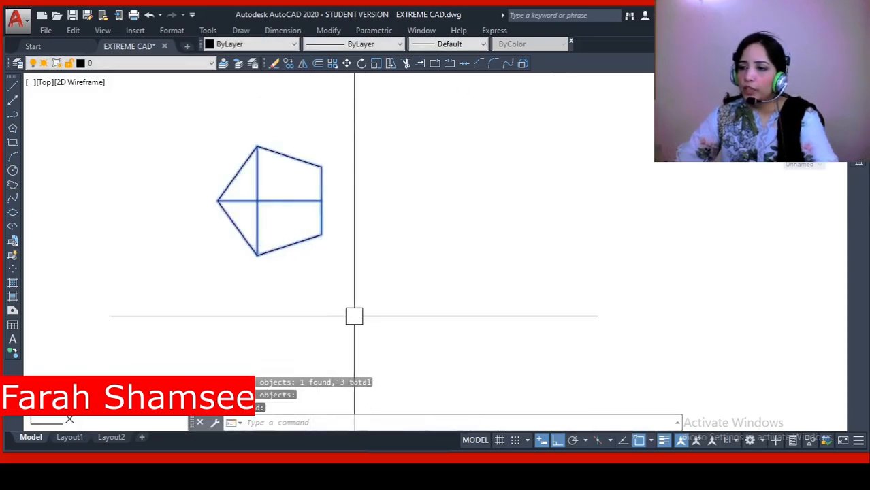
key("Escape")
key("Escape")
key("Escape")
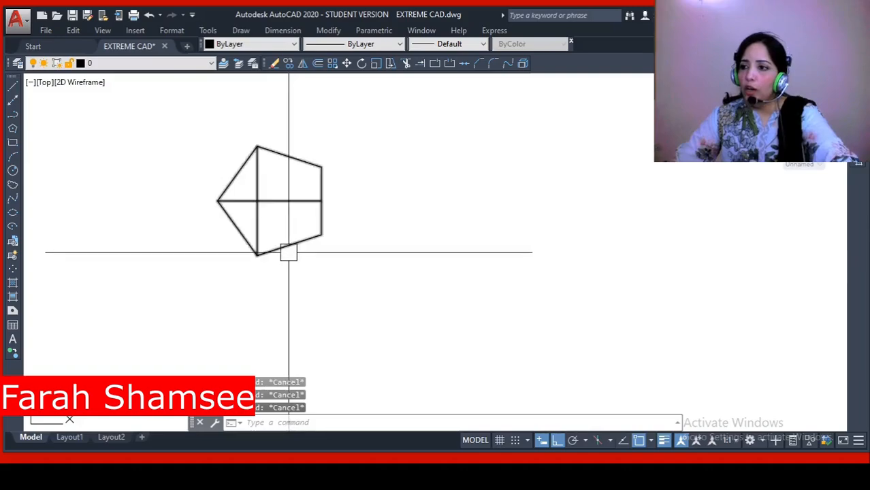
Step: Open a new block definition and check the list of existing block names
left_click(240, 31)
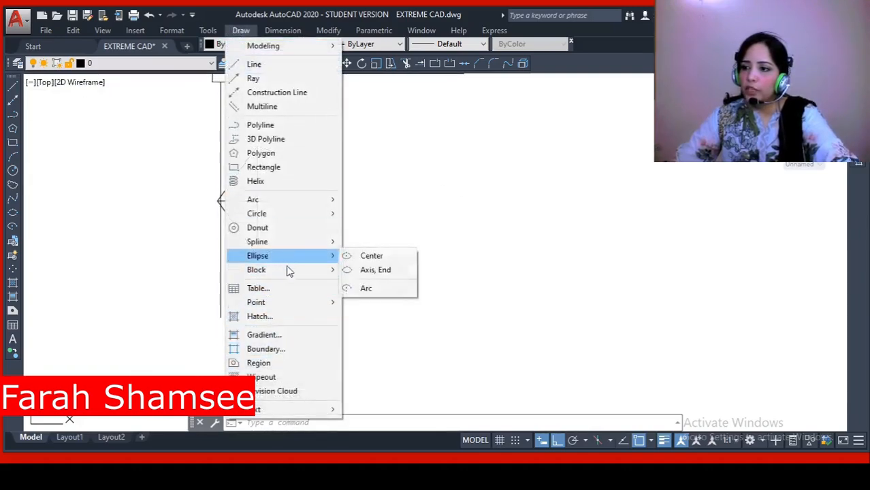
mouse_move(309, 274)
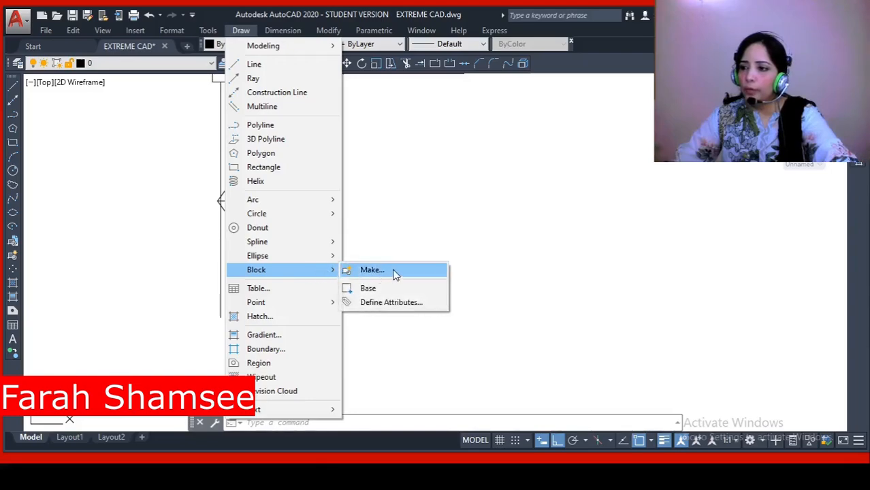
left_click(394, 273)
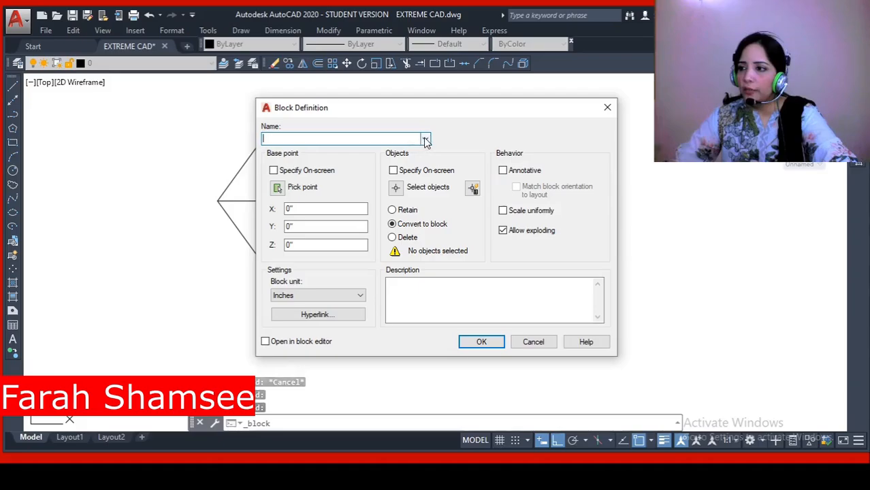
left_click(426, 139)
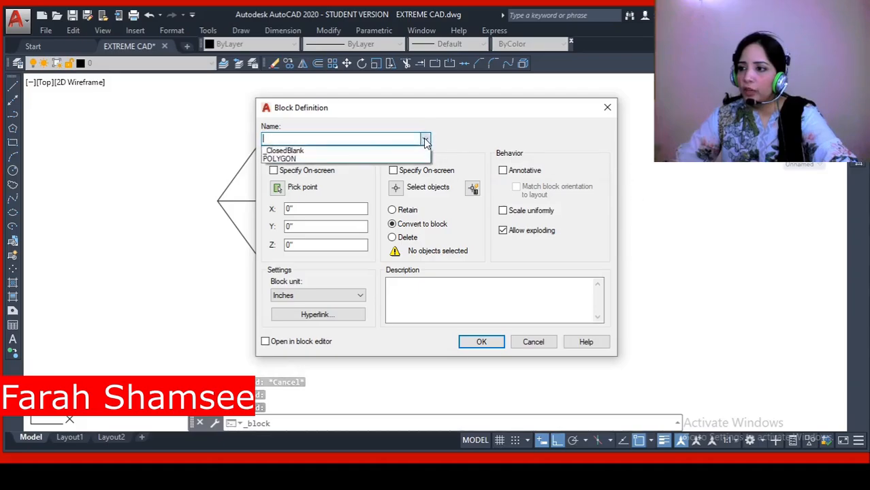
Step: Choose the existing POLYGON block in the block definition, try to confirm it without changes, and close the definition
left_click(329, 159)
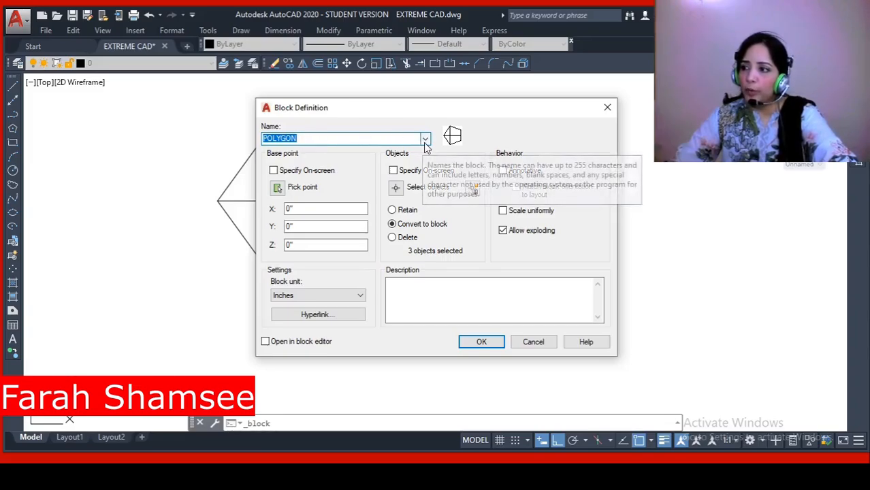
left_click(481, 341)
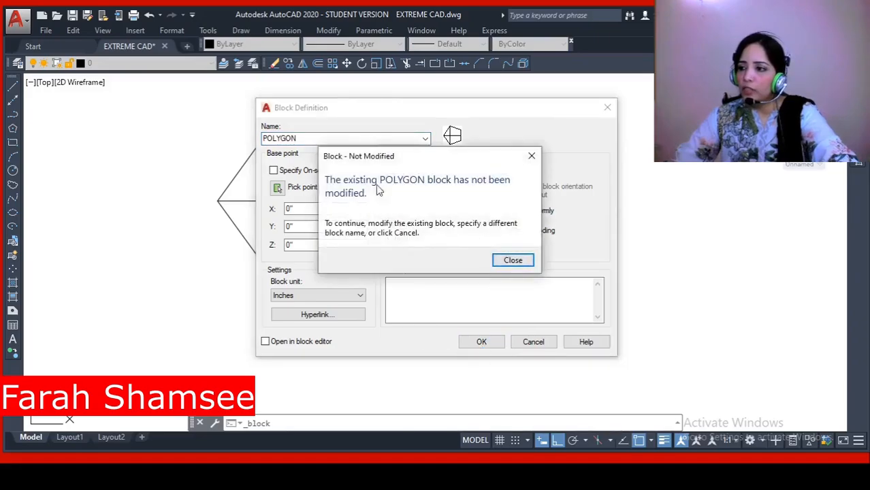
left_click(513, 260)
left_click(607, 107)
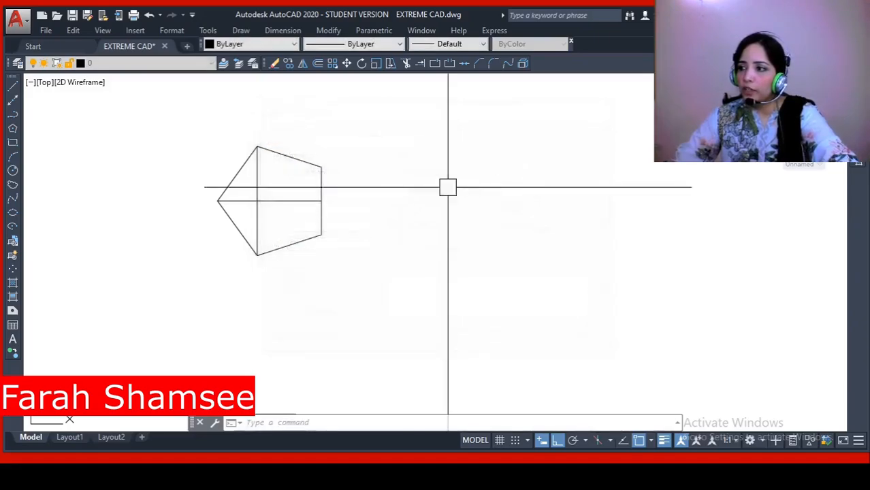
scroll(228, 361, "down", 3)
key("Escape")
key("Escape")
key("Escape")
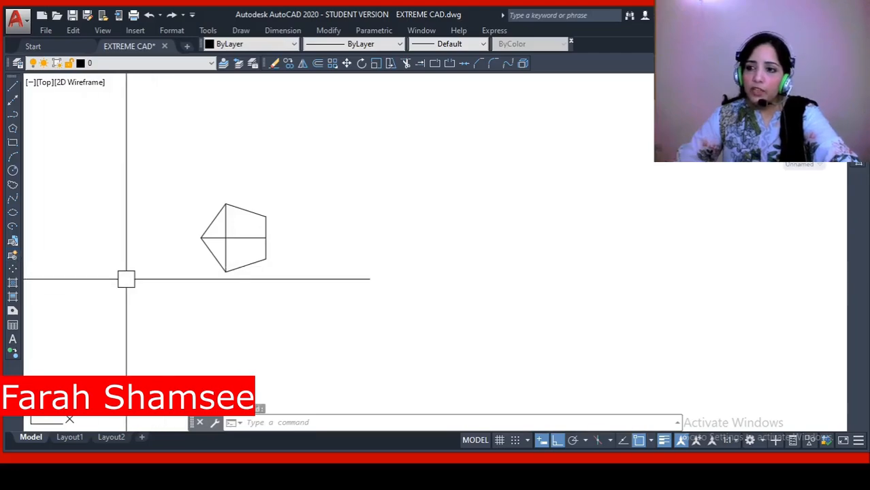
key("Escape")
key("Escape")
key("Escape")
left_click(13, 142)
middle_click_drag(425, 296, 309, 304)
left_click(262, 227)
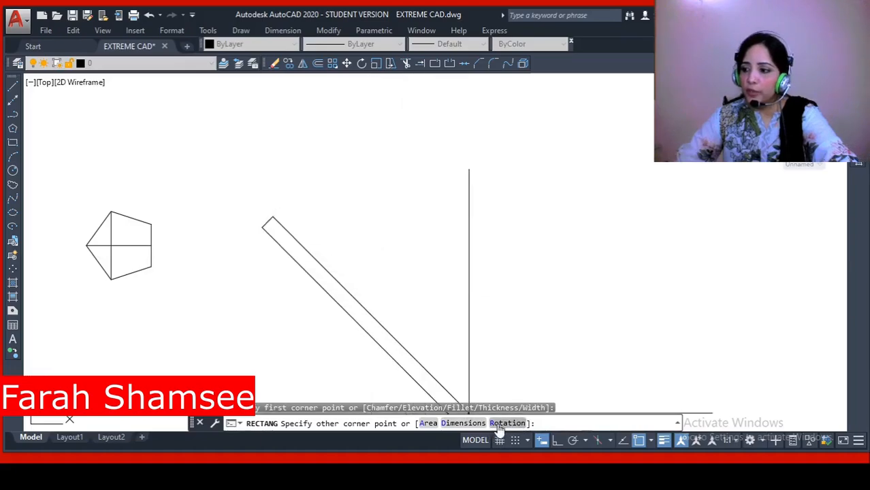
left_click(428, 423)
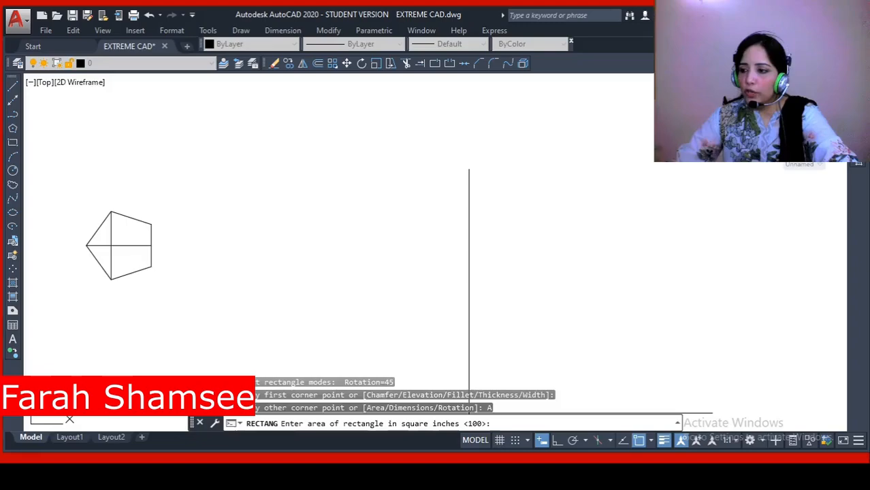
left_click(12, 143)
left_click(295, 184)
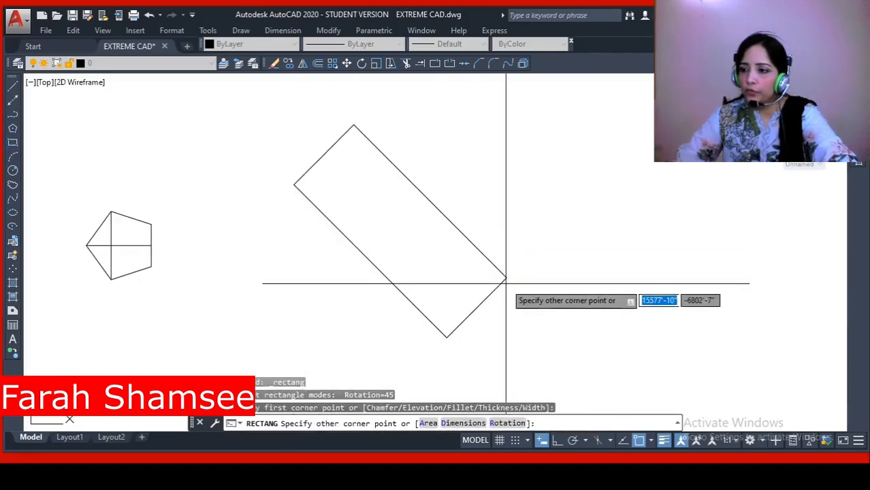
key("Escape")
key("Escape")
key("Escape")
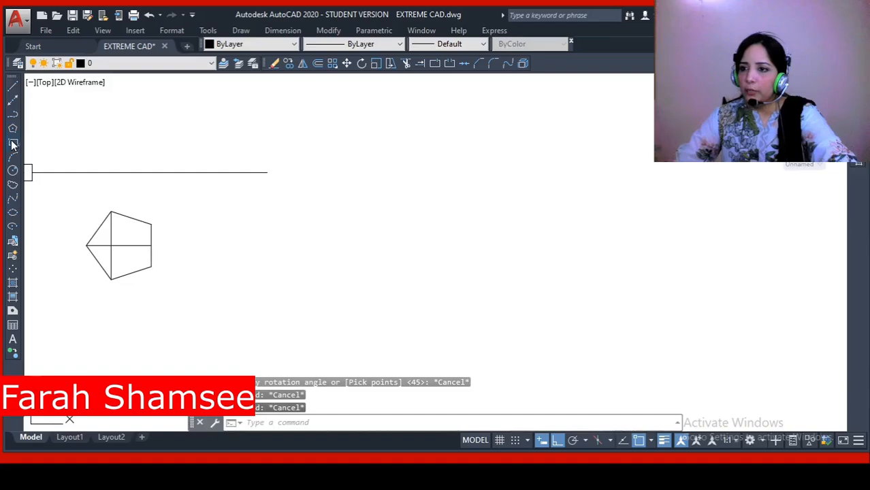
Step: Draw a slightly tilted rectangle, much larger than the pentagon, to the right of the pentagon block
left_click(12, 142)
left_click(291, 160)
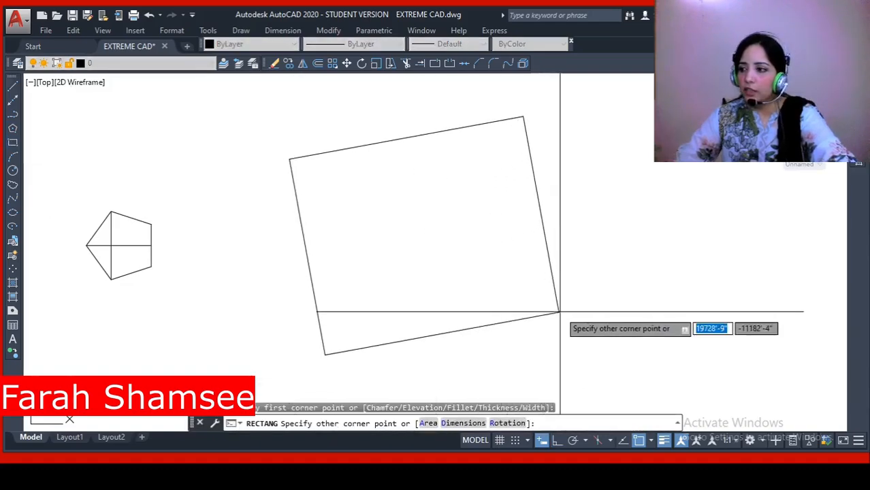
left_click(569, 300)
scroll(283, 235, "down", 2)
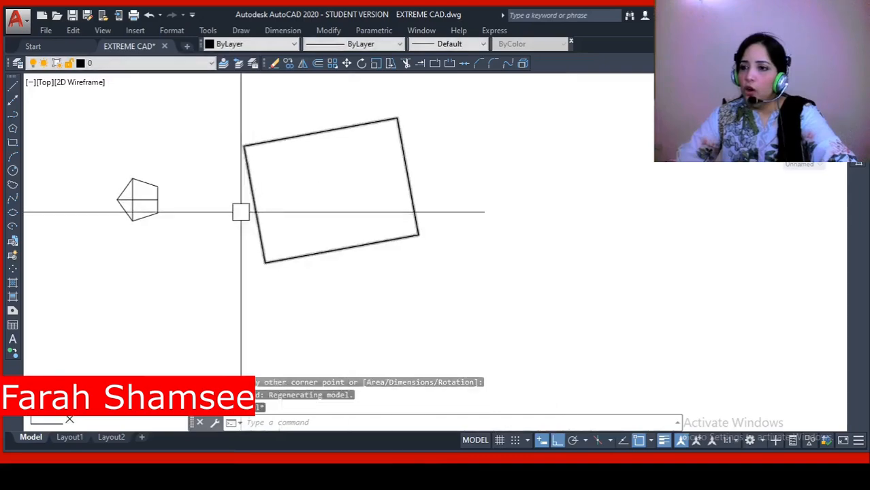
key("Escape")
key("Escape")
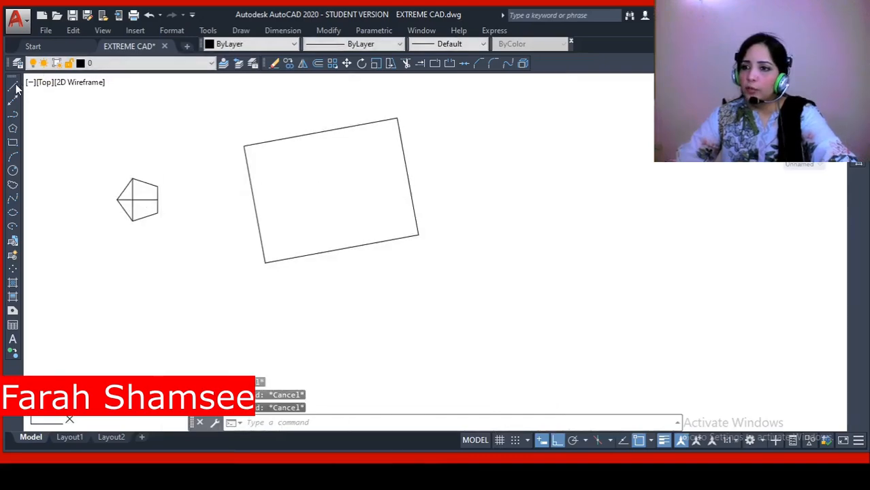
left_click(245, 145)
key("Escape")
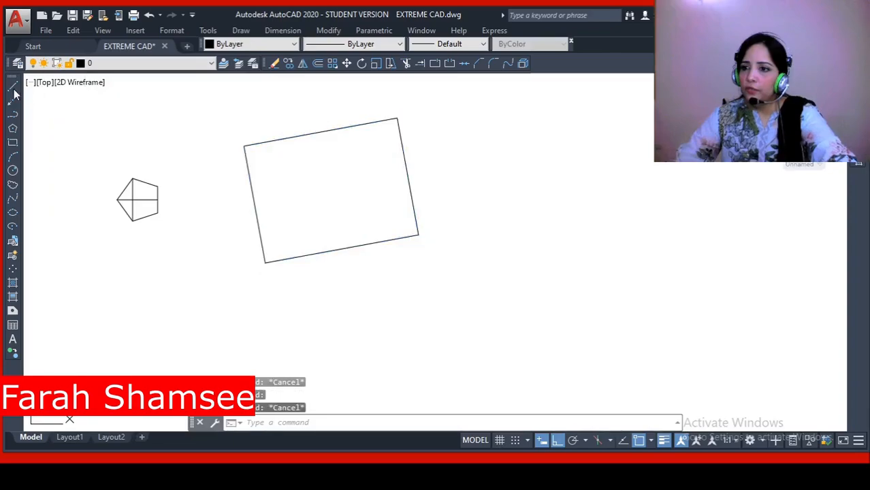
Step: Draw a diagonal line from the rectangle's upper-left corner to its lower-right corner with Ortho mode off
left_click(12, 87)
left_click(243, 145)
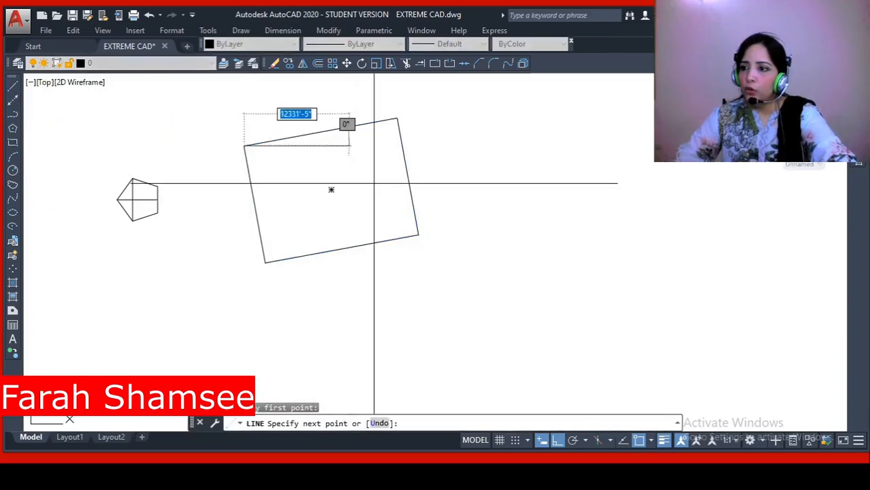
left_click(556, 439)
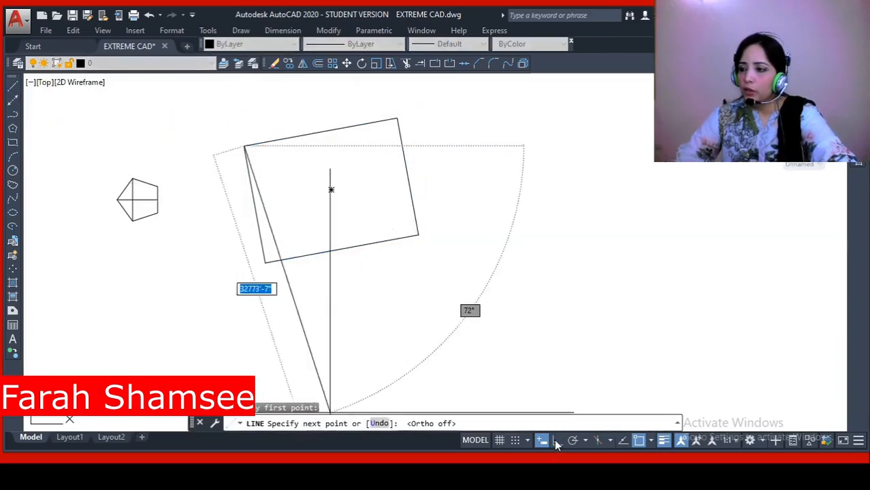
left_click(418, 234)
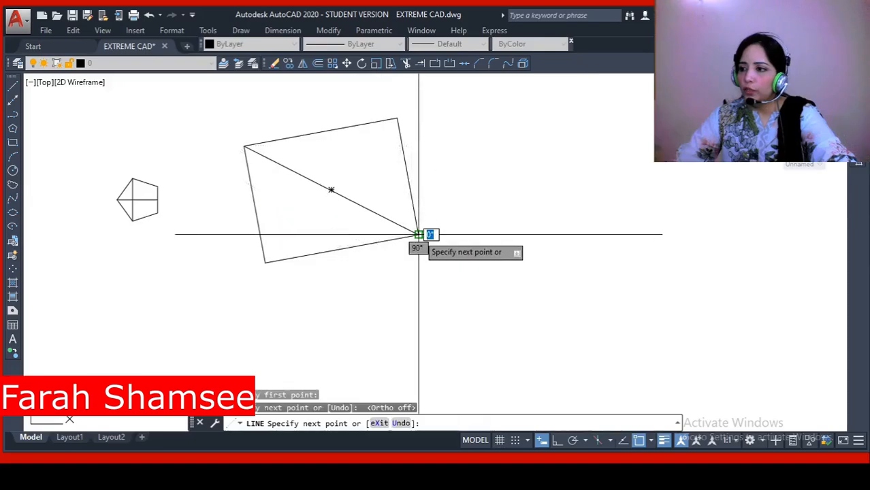
key("Escape")
key("Escape")
key("Escape")
Step: Draw the second diagonal line from the rectangle's upper-right corner to its lower-left corner
left_click(12, 87)
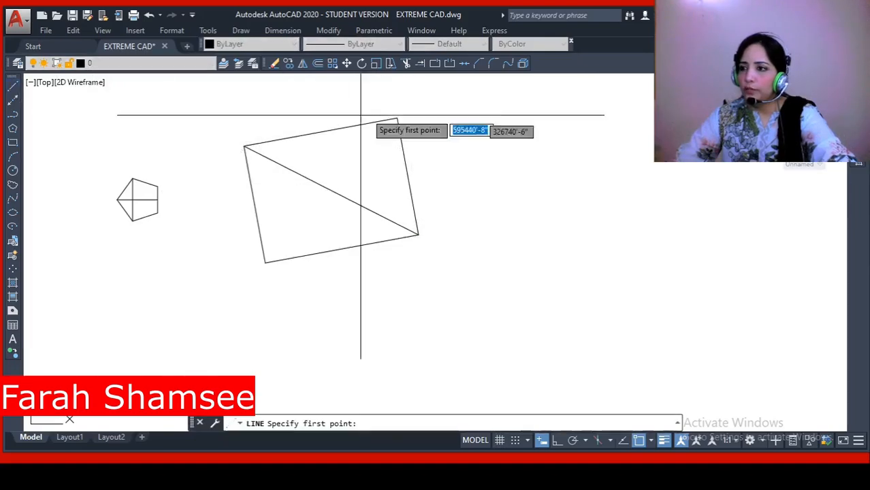
left_click(397, 118)
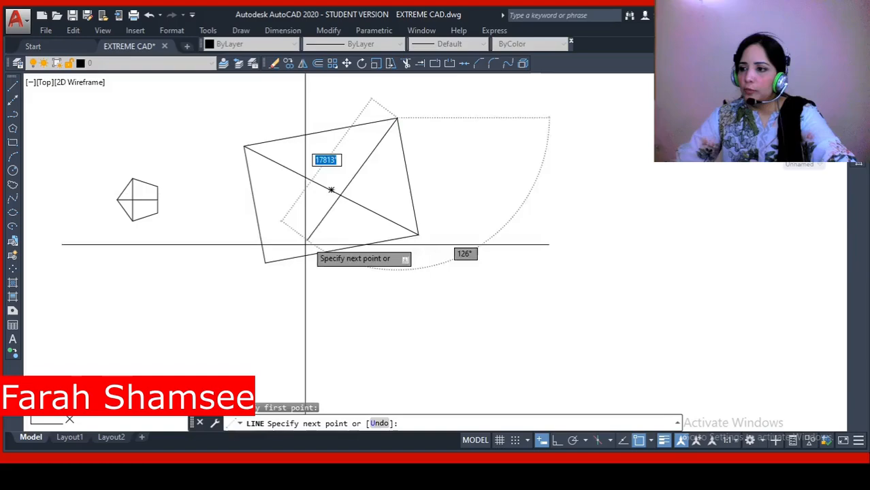
left_click(265, 262)
key("Escape")
Step: Select the rectangle and one diagonal to examine them as separate objects, and clear the selection
scroll(349, 278, "down", 5)
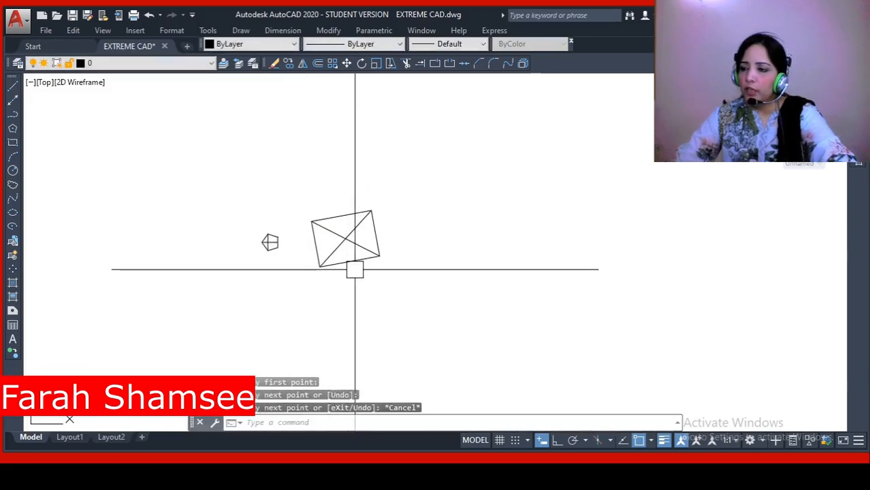
scroll(275, 245, "up", 6)
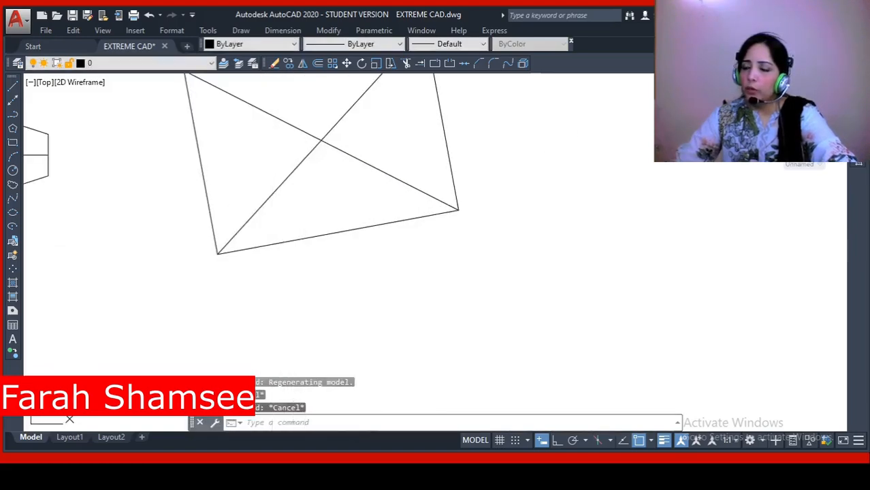
left_click(289, 252)
scroll(330, 281, "down", 2)
middle_click_drag(330, 281, 296, 298)
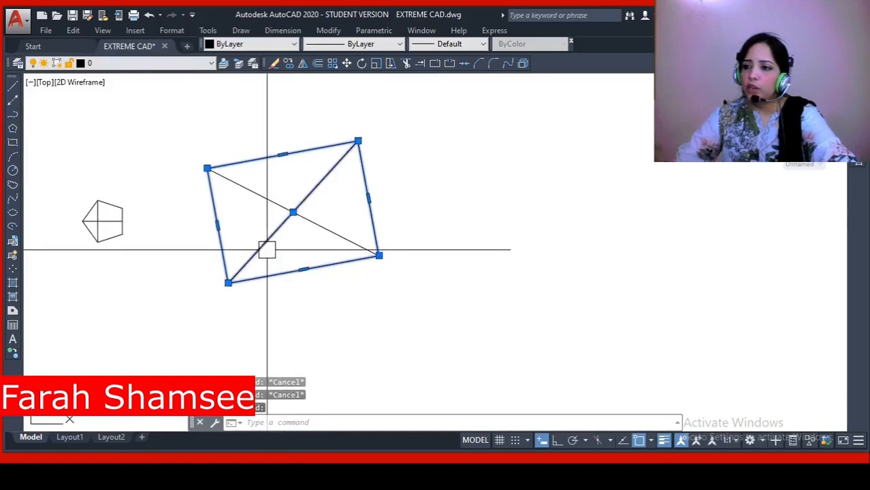
key("Escape")
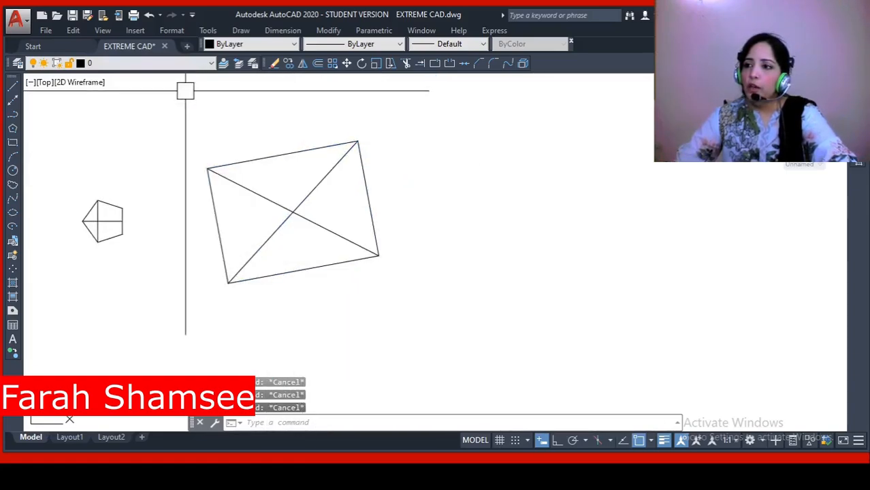
Step: Start a new block definition, check the list of existing block names, and name the new block RECTANGLE
left_click(13, 257)
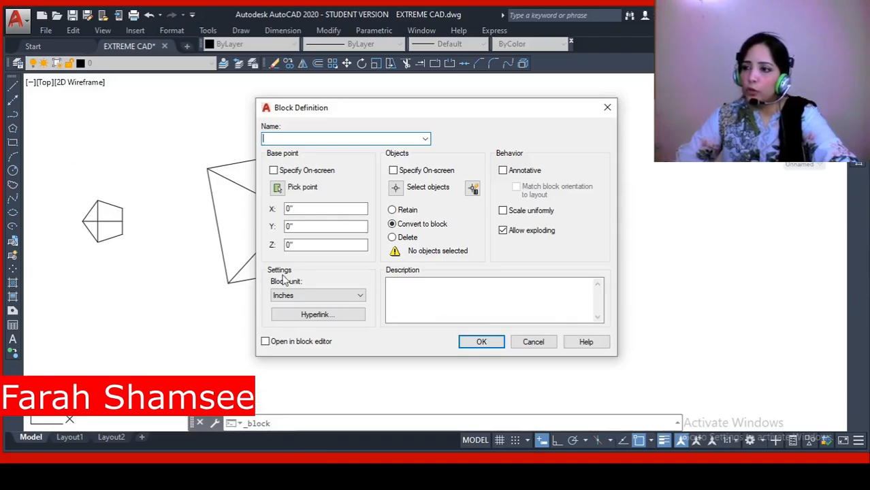
left_click(424, 139)
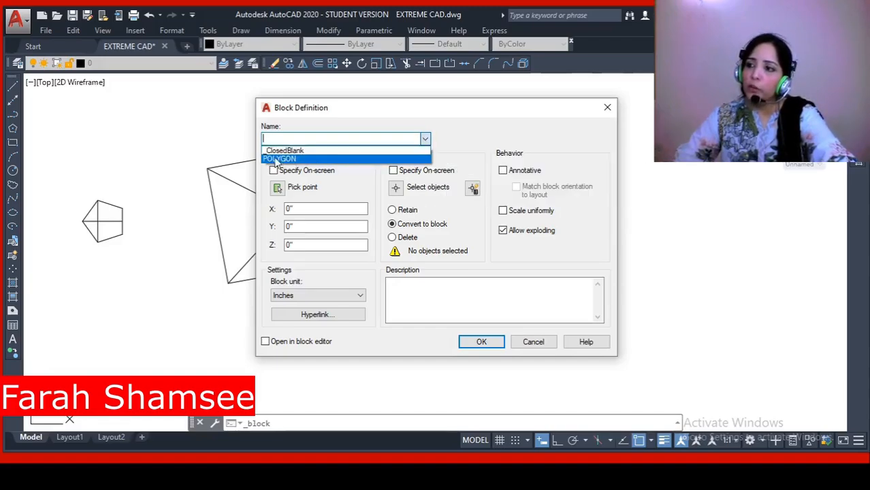
left_click(277, 137)
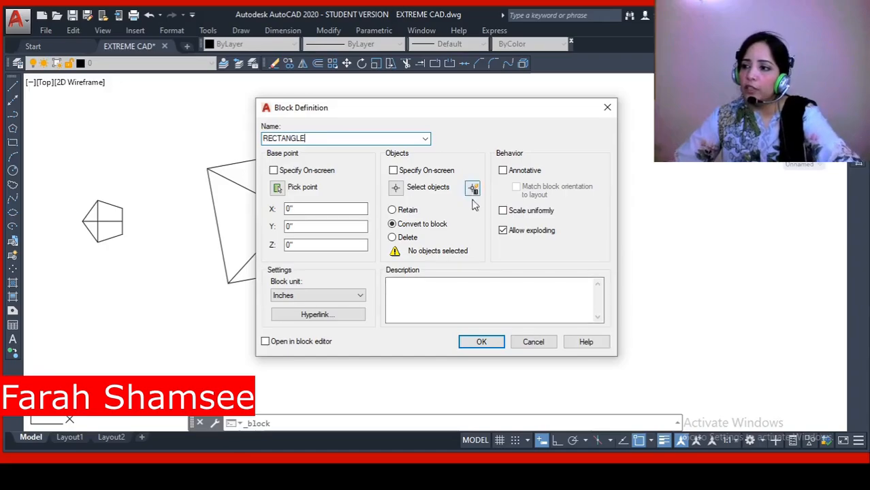
Step: Create the block from the two diagonals and the rectangle, converting the selected objects to a block
left_click(395, 188)
left_click(312, 224)
left_click(277, 230)
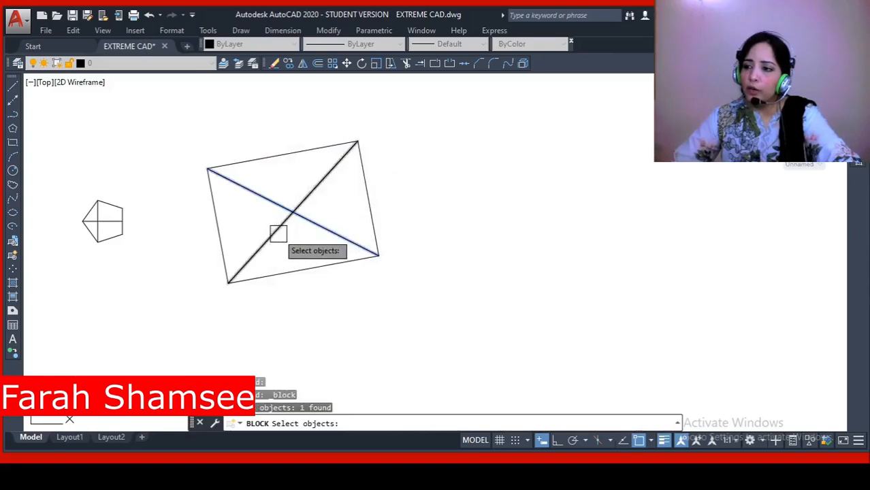
left_click(223, 233)
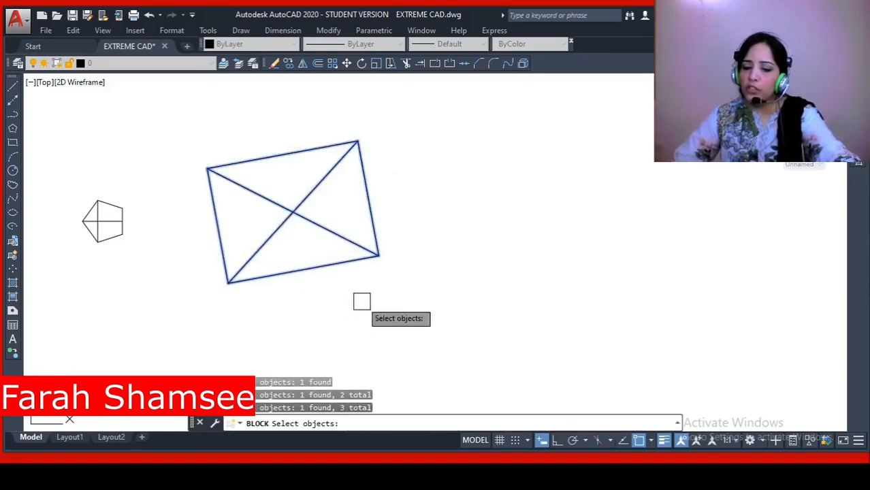
key("Return")
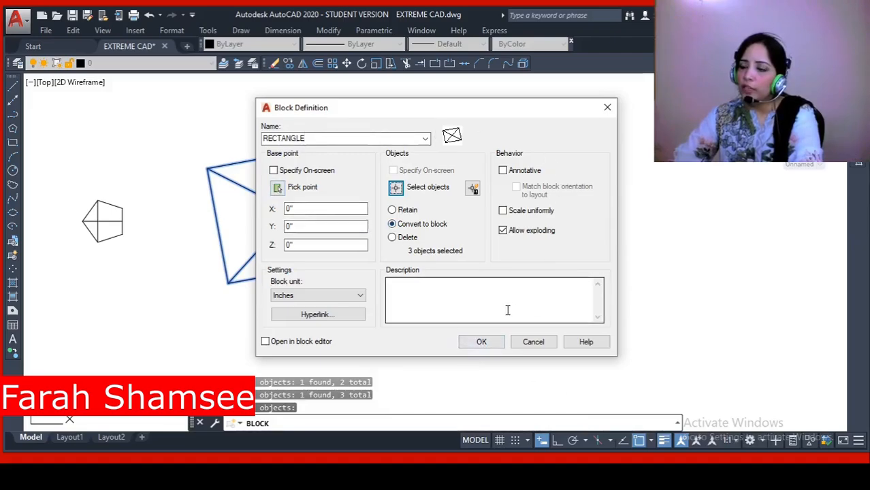
left_click(481, 342)
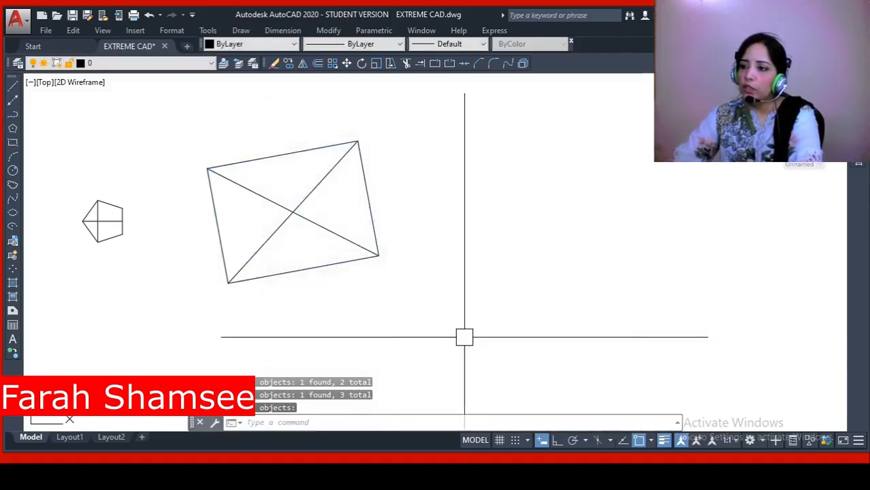
scroll(415, 315, "down", 2)
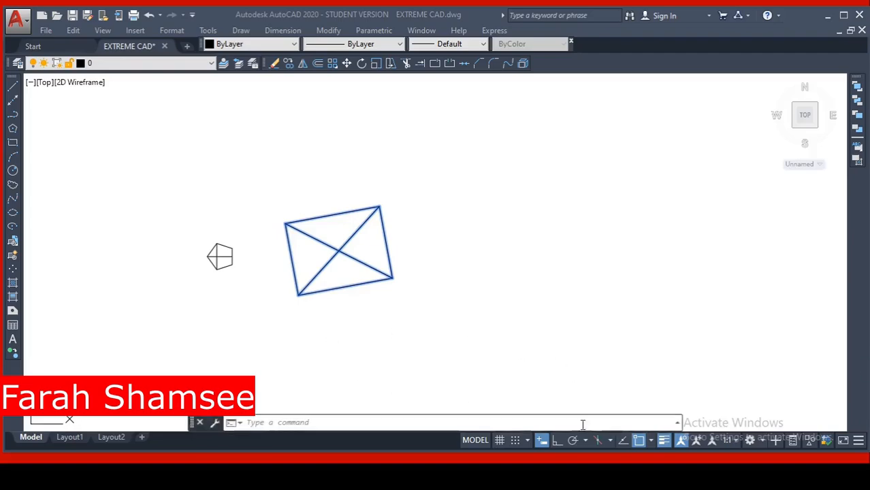
scroll(472, 310, "down", 2)
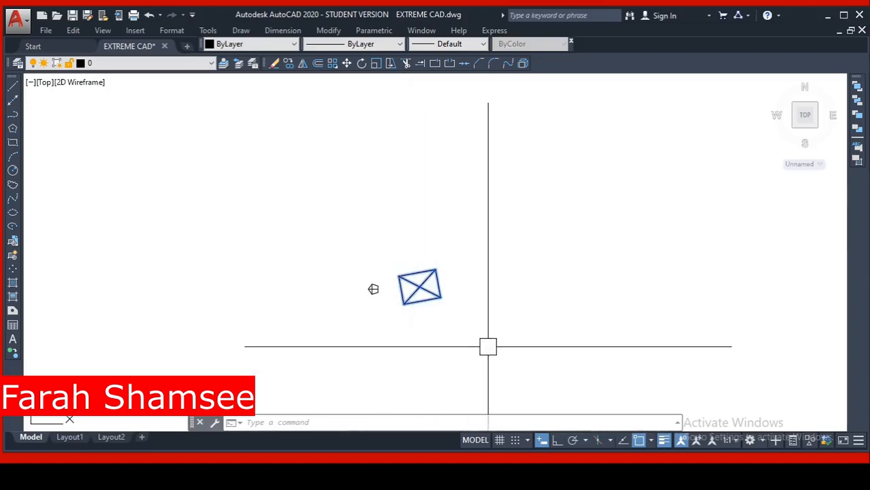
middle_click_drag(515, 306, 369, 205)
scroll(368, 204, "up", 3)
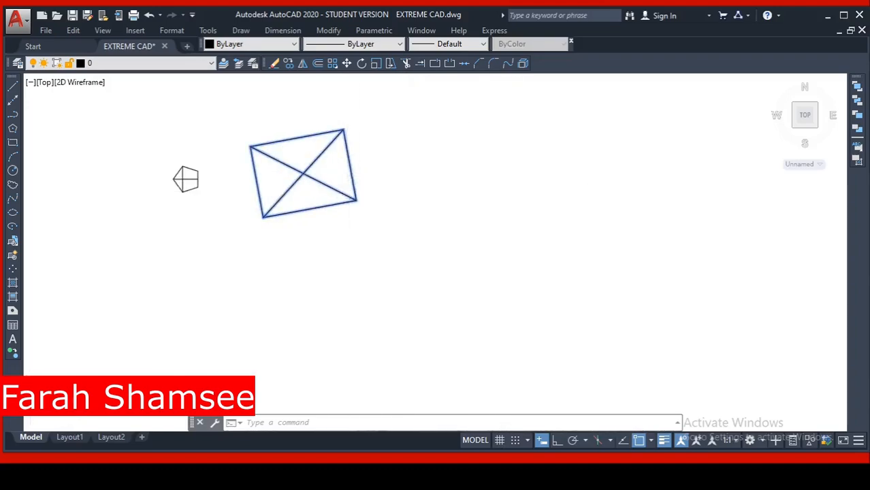
scroll(349, 193, "up", 1)
key("Escape")
key("Escape")
key("Escape")
Step: Open a block definition with the B (BLOCK) command and close it without defining a block
scroll(404, 246, "down", 2)
middle_click_drag(405, 246, 409, 286)
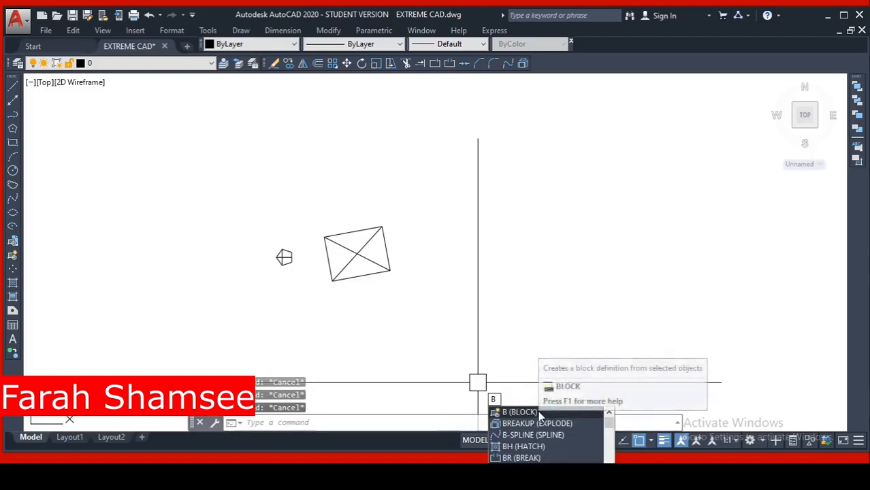
left_click(538, 411)
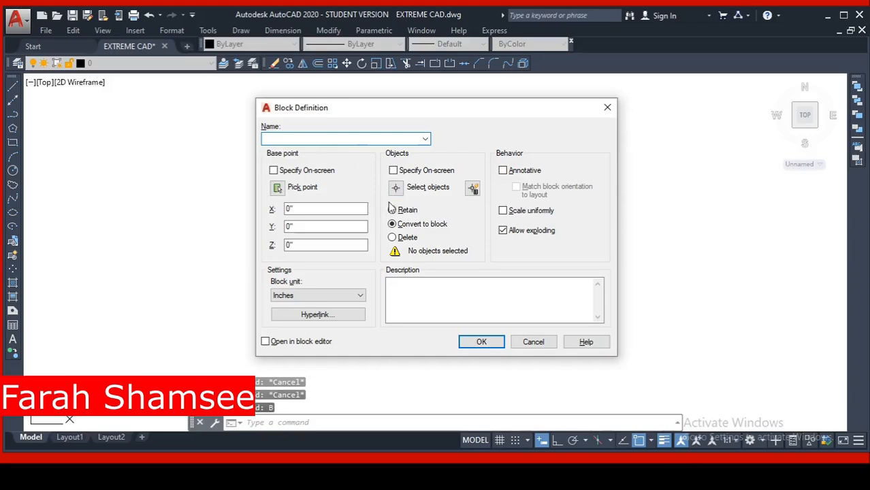
left_click(607, 109)
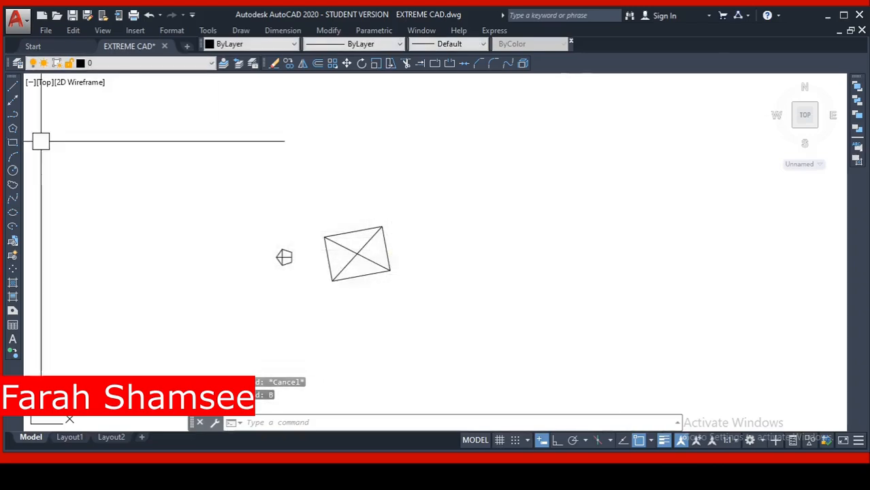
Step: Draw a circle with a radius of about 13650' in the empty area beside the rectangle block
left_click(12, 170)
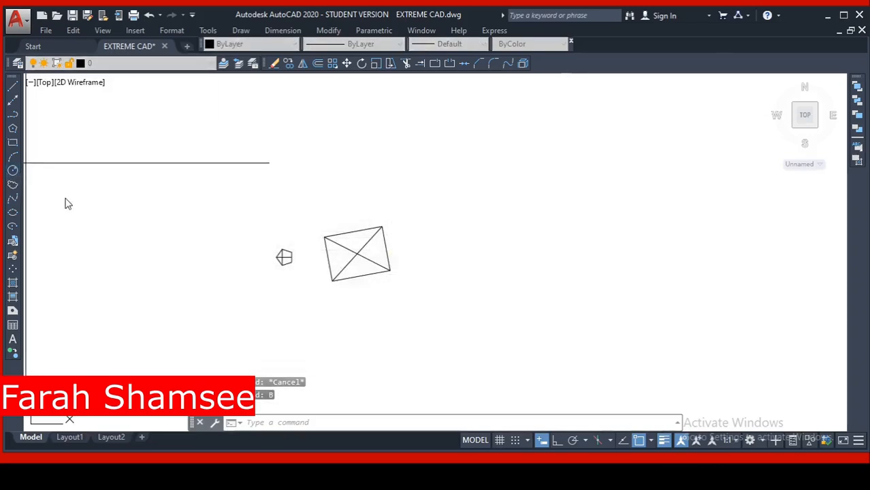
scroll(472, 264, "down", 2)
middle_click_drag(472, 264, 259, 264)
left_click(278, 227)
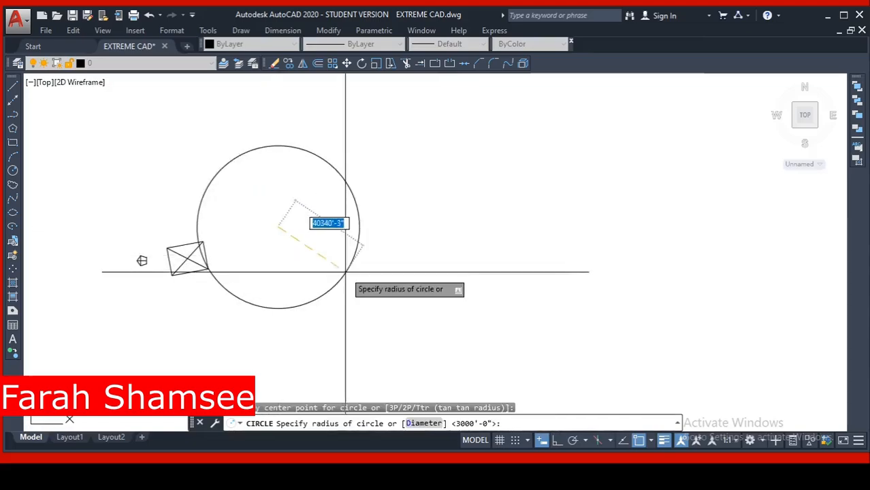
left_click(296, 245)
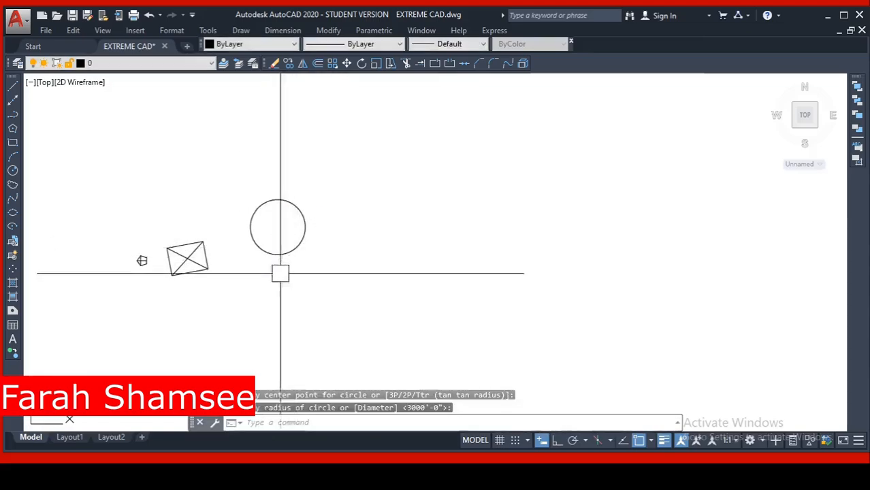
key("Escape")
key("Escape")
key("Escape")
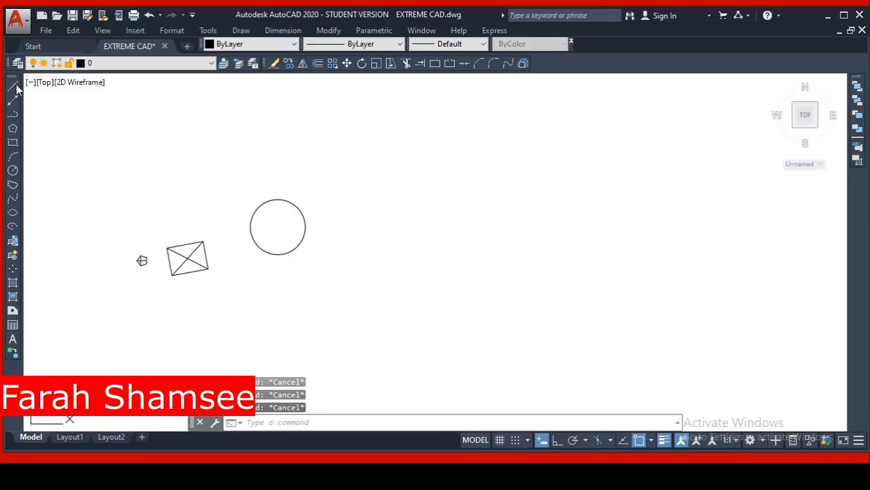
left_click(12, 87)
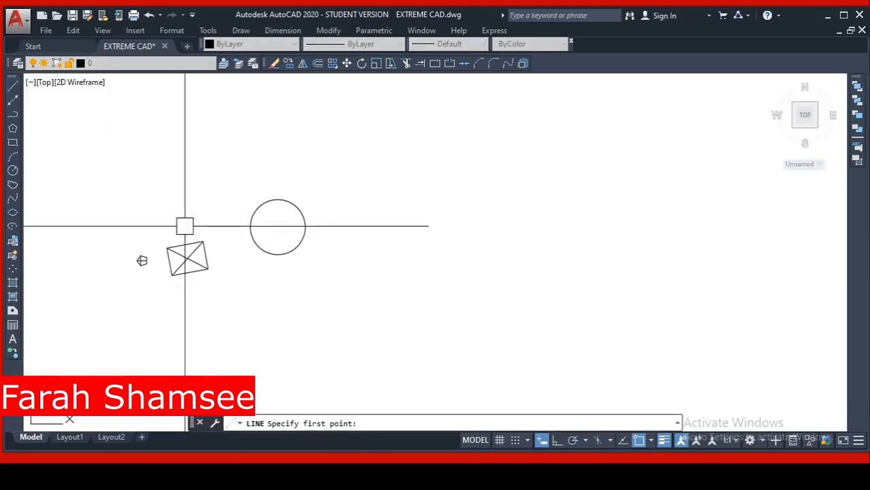
key("Escape")
key("Escape")
Step: Draw a smaller circle with a radius of about 5830' inside the first one, near its centre
left_click(13, 170)
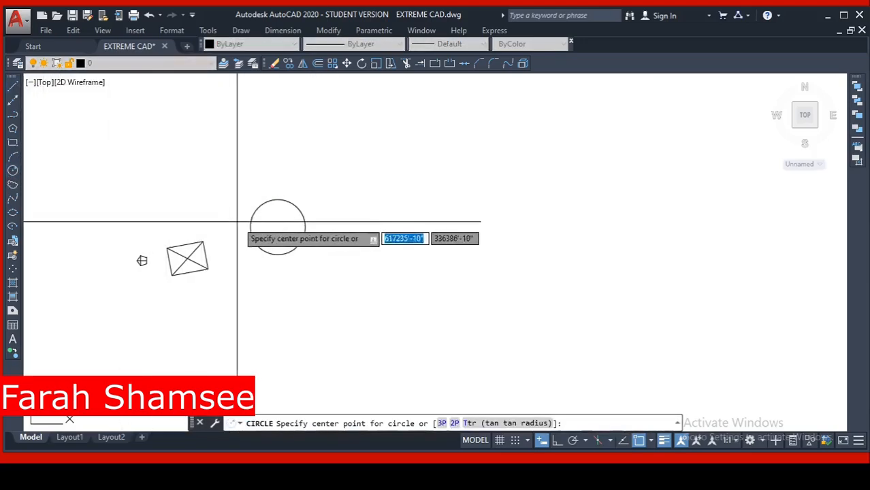
left_click(277, 228)
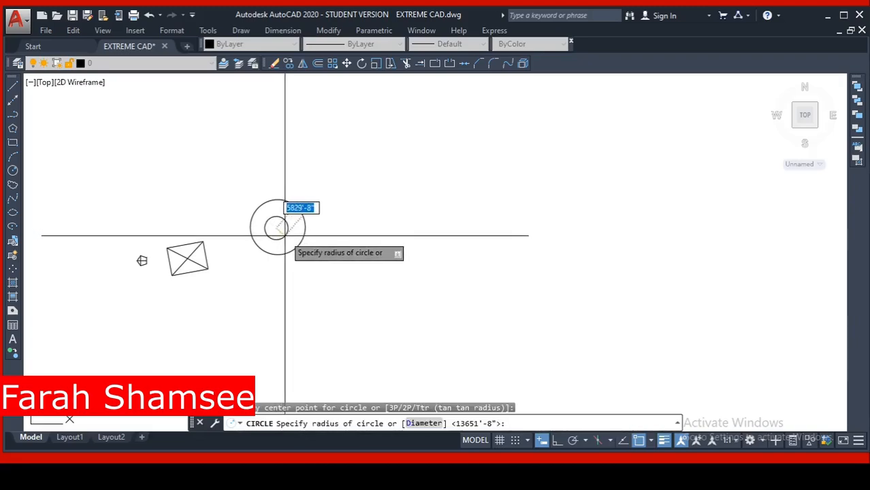
scroll(283, 235, "up", 2)
key("Escape")
key("Escape")
key("Escape")
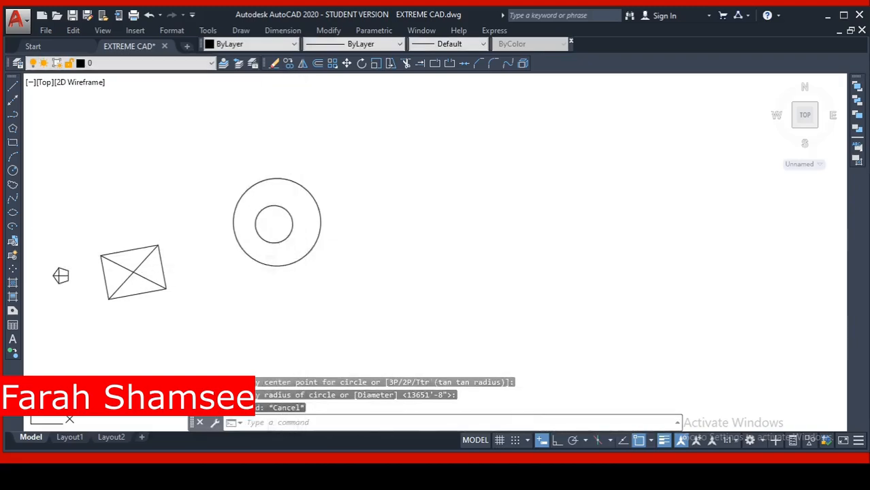
Step: Draw a short line at the circles' centre and a long line from the inner circle's centre to just beyond the outer circle
left_click(13, 86)
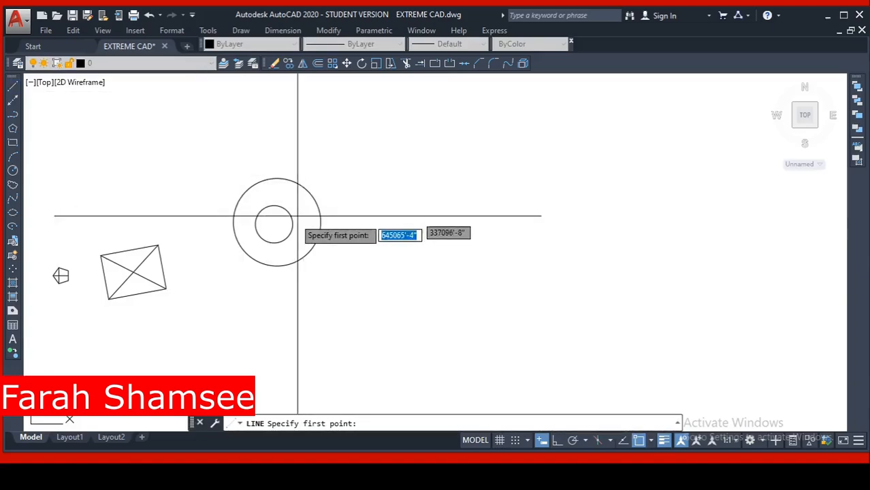
left_click(274, 221)
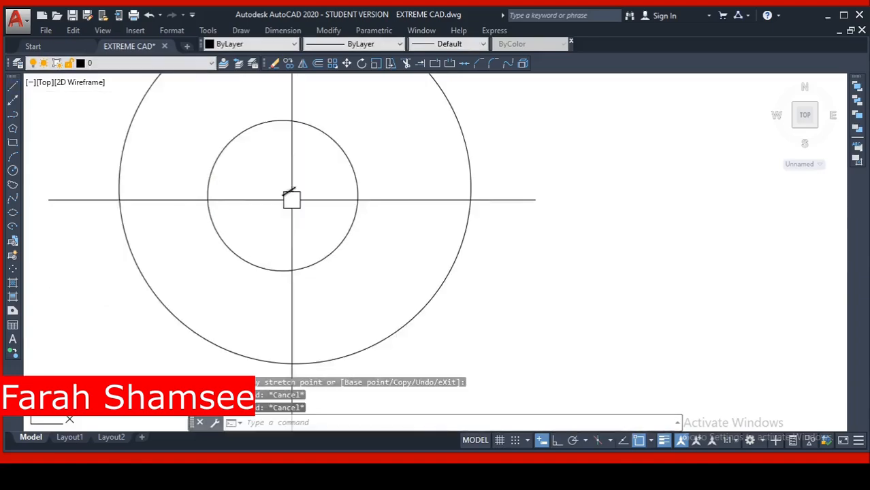
scroll(292, 198, "down", 1)
left_click(13, 86)
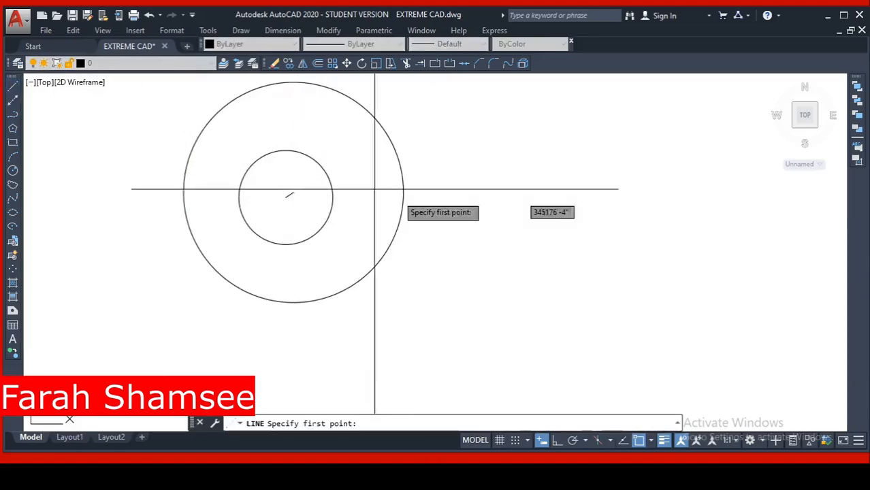
left_click(286, 197)
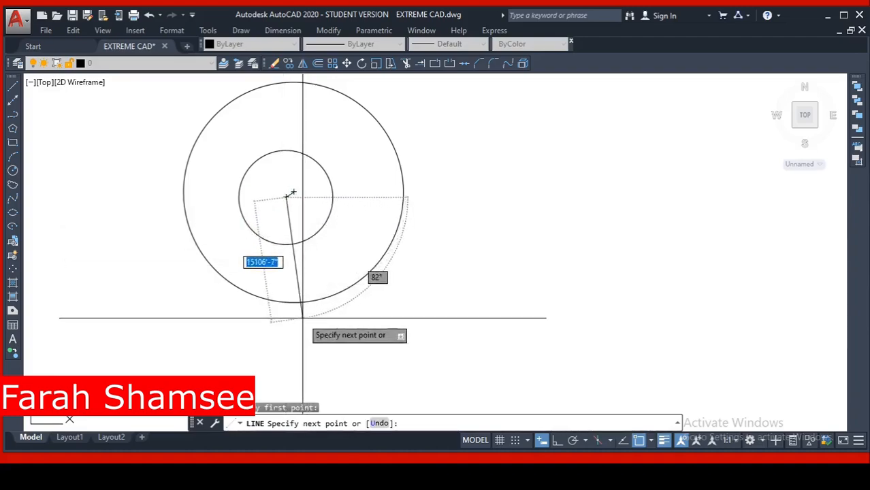
key("Escape")
scroll(302, 325, "up", 2)
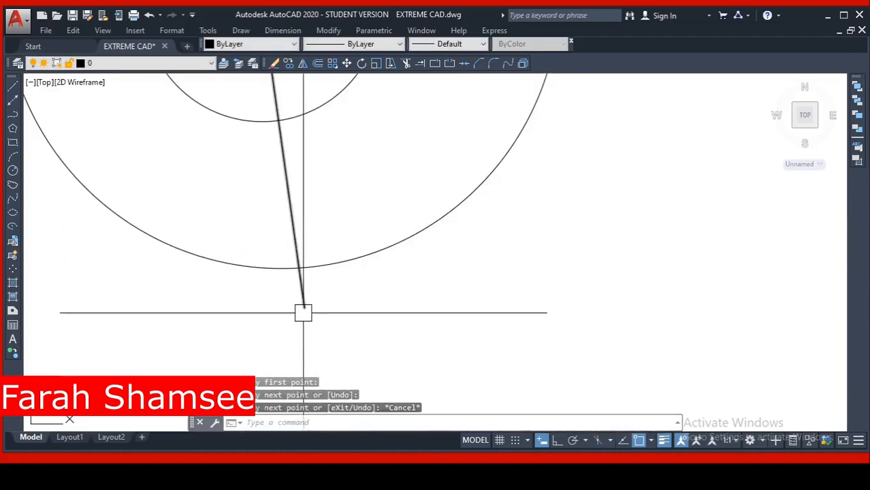
left_click(303, 313)
left_click(304, 308)
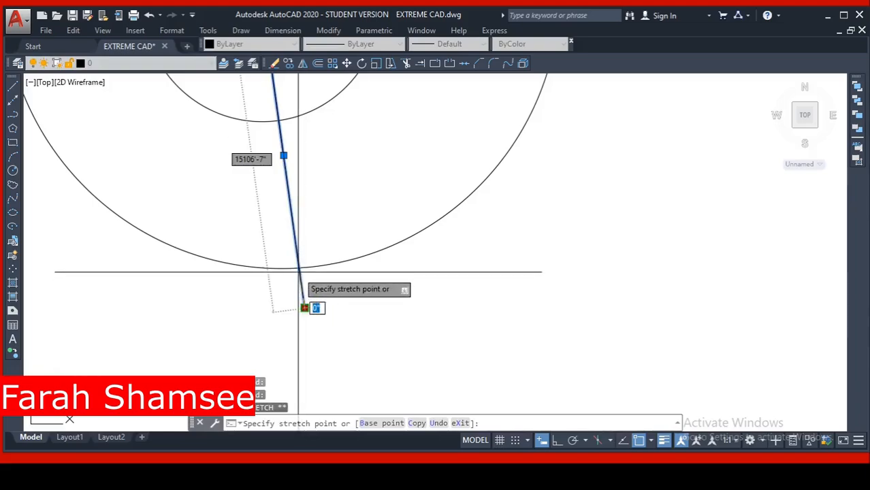
key("Escape")
key("Escape")
scroll(340, 324, "down", 2)
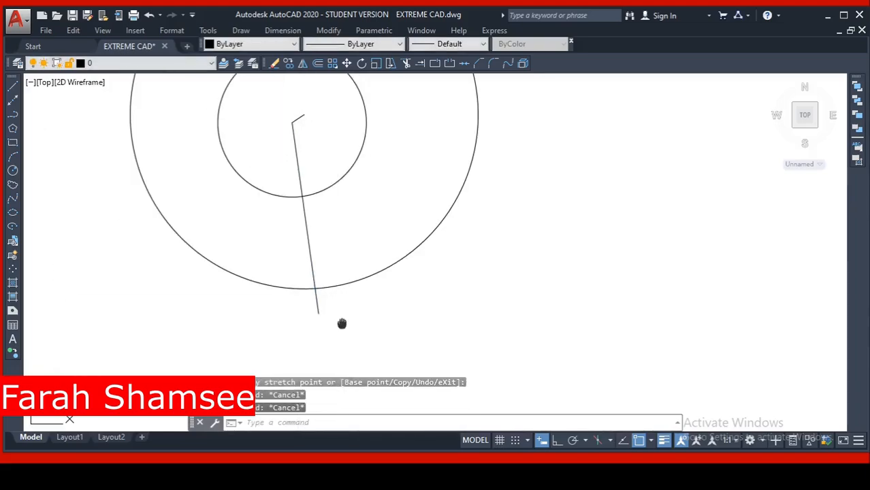
Step: Trim the end of the long line that extends beyond the outer circle
key("Return")
key("Return")
left_click(315, 300)
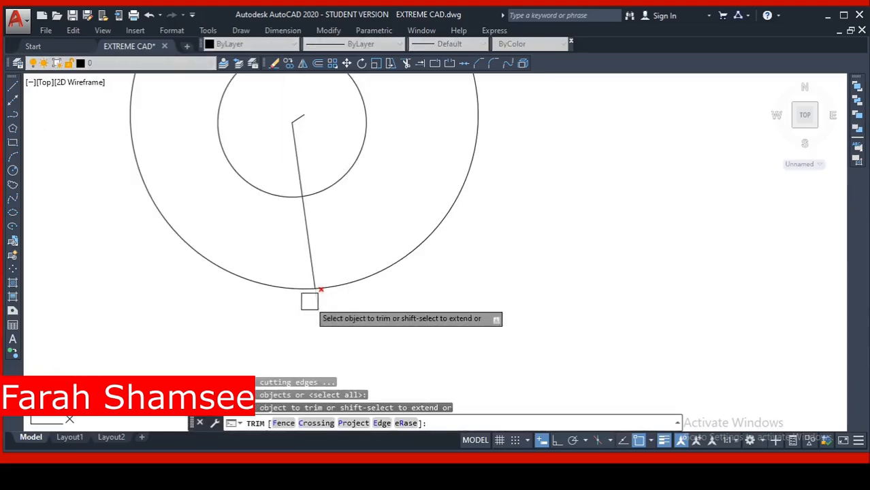
left_click(310, 120)
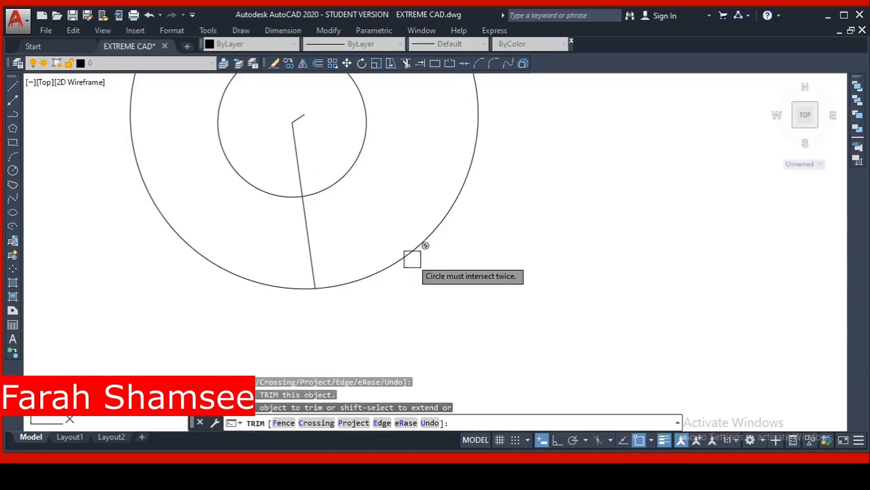
scroll(419, 258, "down", 2)
key("Escape")
scroll(420, 256, "down", 3)
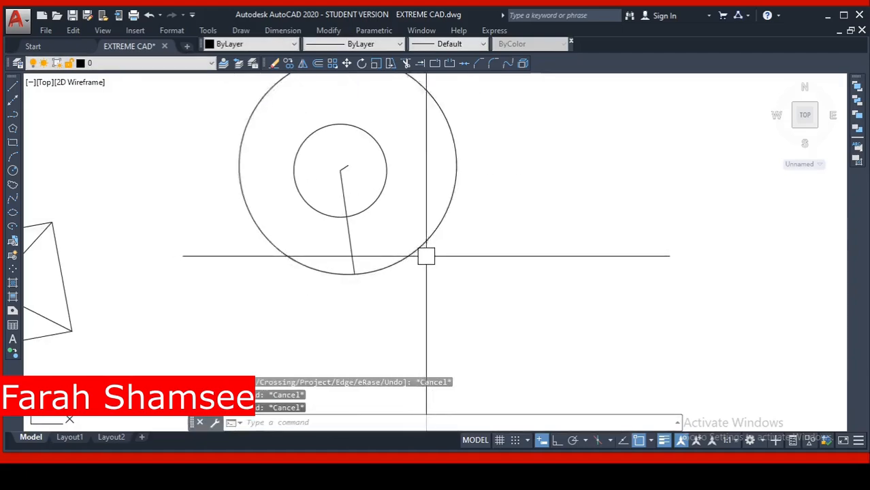
left_click(409, 239)
key("Escape")
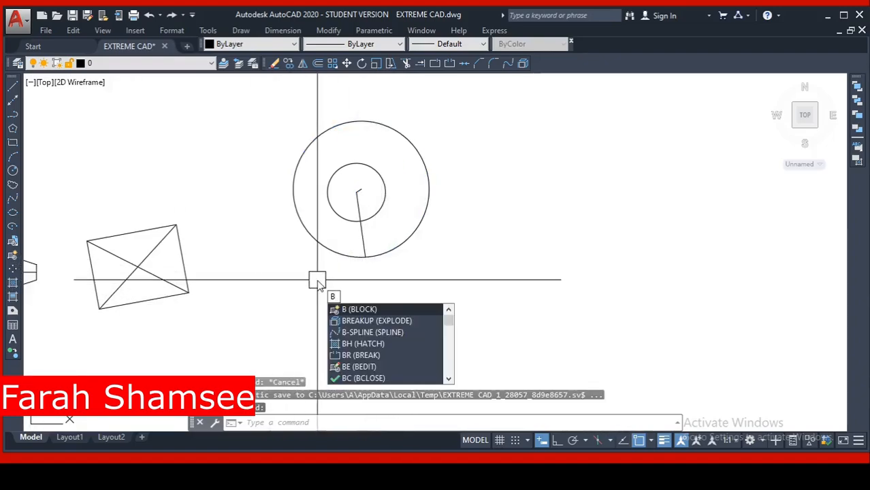
Step: Start a block definition with the B (BLOCK) command and choose the two circles and the long line as its objects
left_click(368, 309)
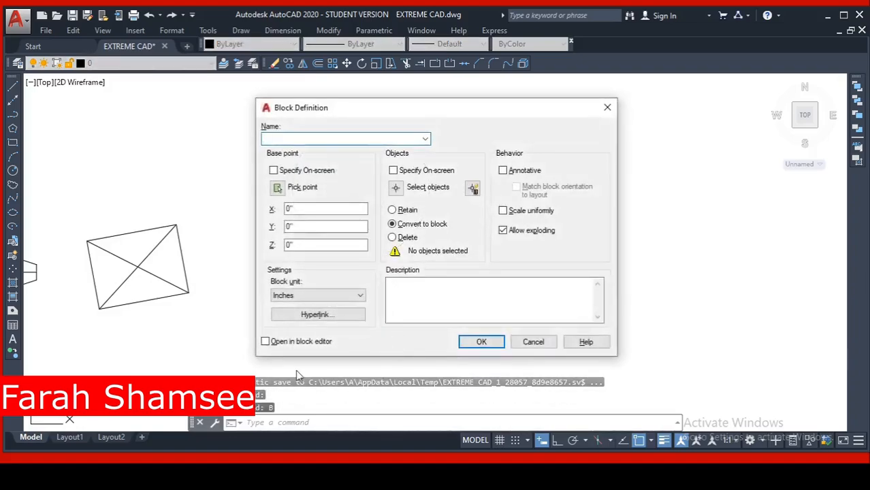
left_click(395, 194)
left_click(351, 221)
left_click(349, 252)
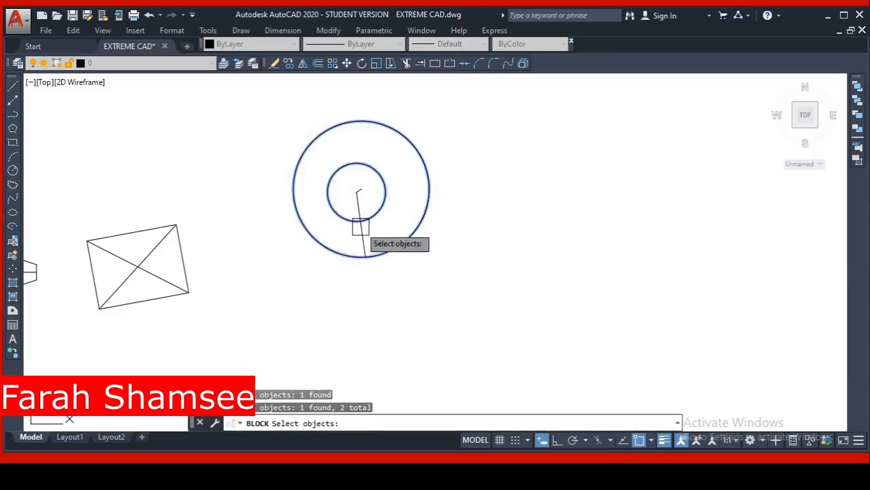
left_click(360, 193)
left_click(358, 191)
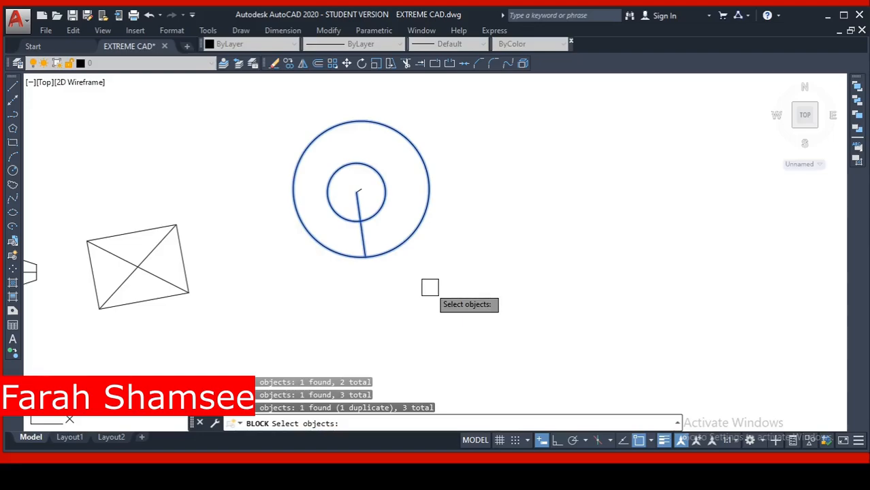
key("Return")
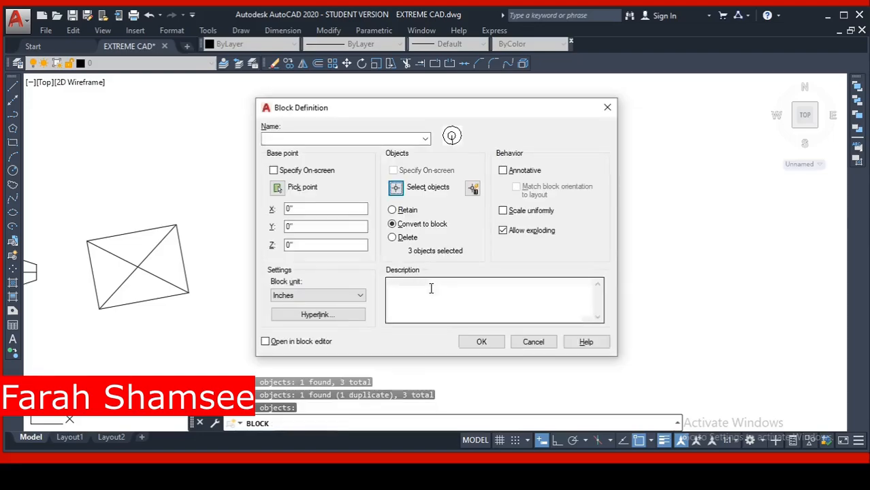
Step: Name the block CIRCLE and create it, then select the result to check it and clear the selection
left_click(479, 343)
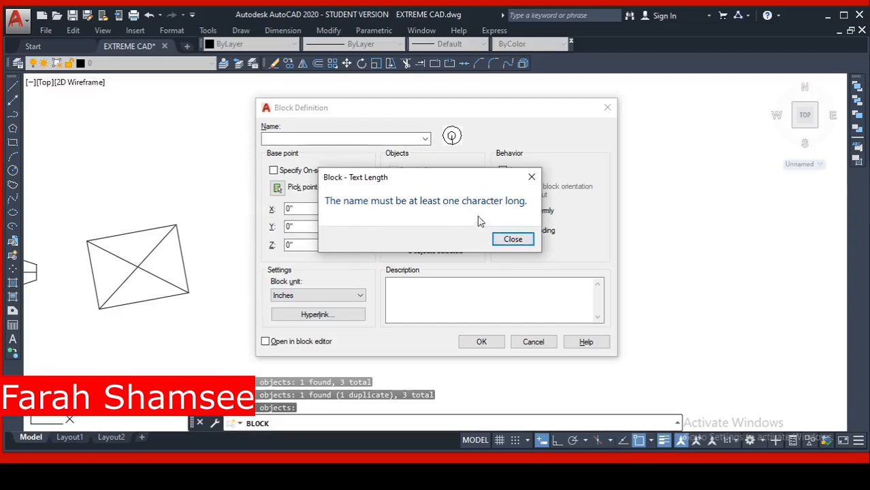
left_click(512, 240)
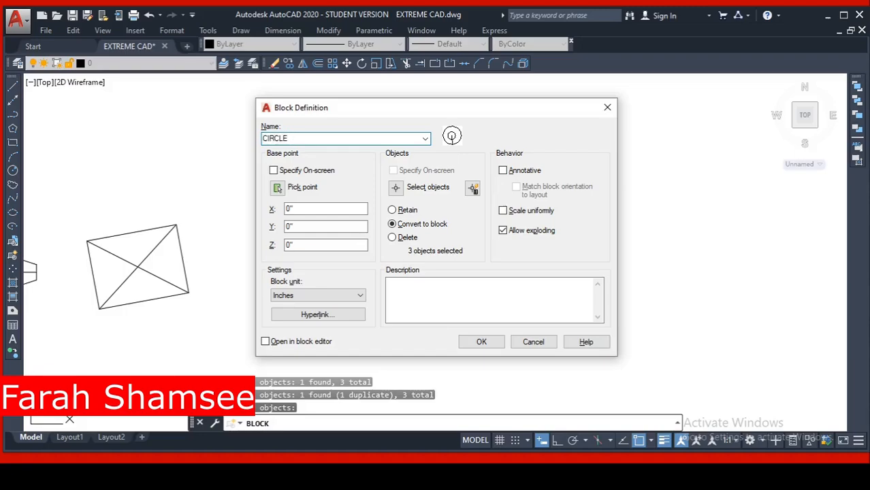
left_click(481, 342)
left_click(375, 253)
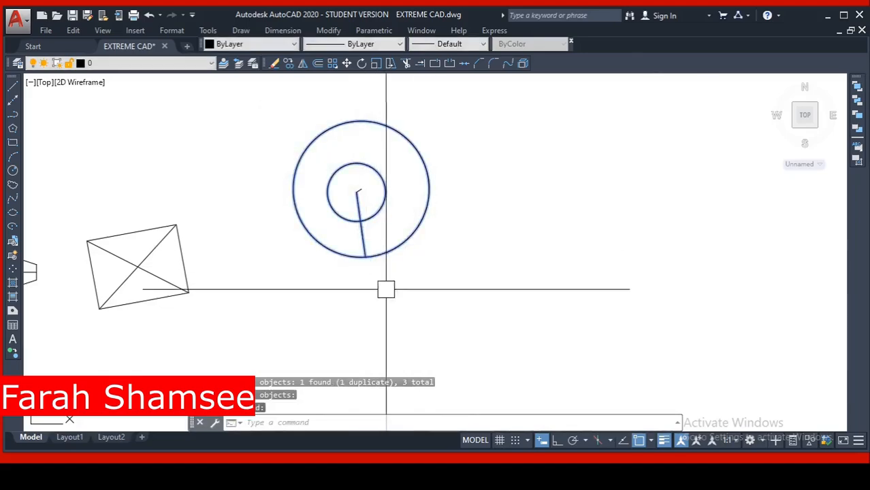
scroll(395, 296, "down", 1)
middle_click_drag(395, 296, 495, 254)
key("Escape")
key("Escape")
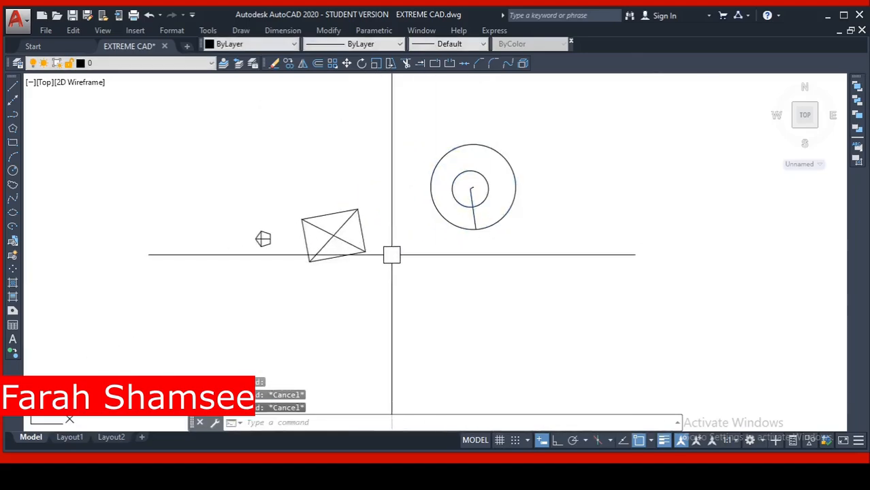
Step: Explode the rectangle block into its separate objects with the EXPLODE command
left_click(367, 246)
scroll(327, 245, "up", 4)
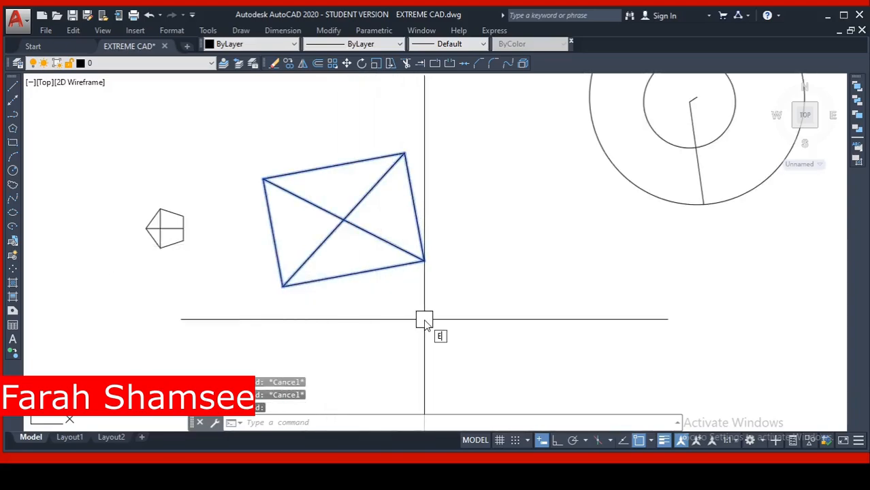
type("x")
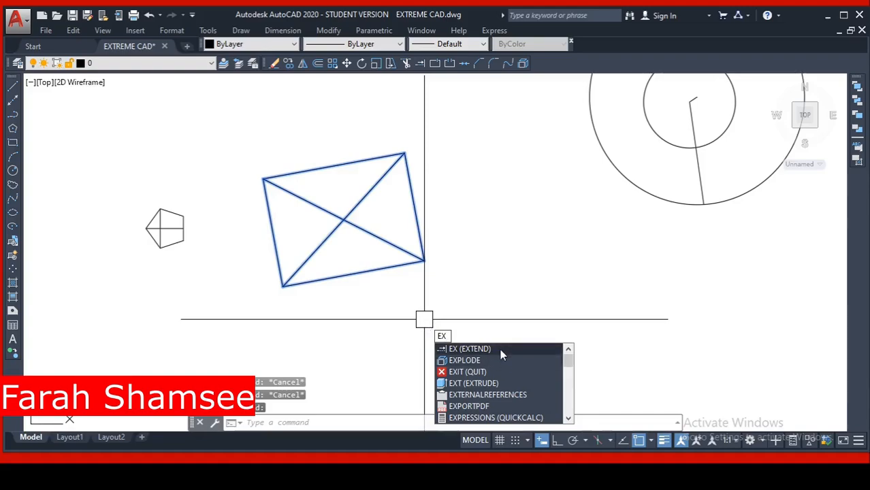
left_click(463, 359)
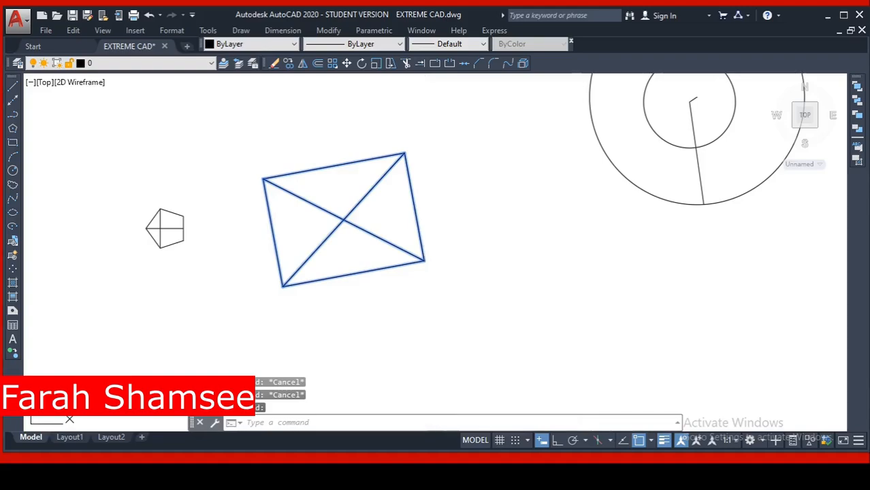
left_click(401, 272)
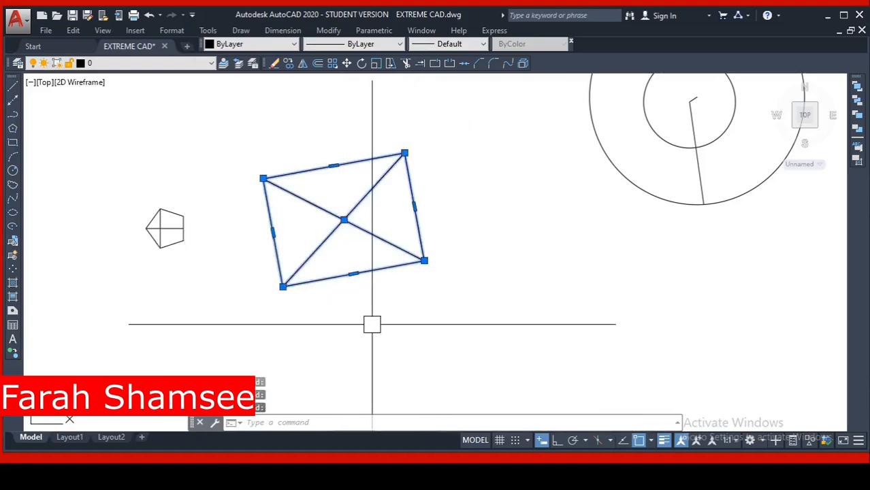
key("Escape")
Step: Select the exploded rectangle outline and one diagonal individually to examine them as separate objects, and clear the selection
left_click(394, 266)
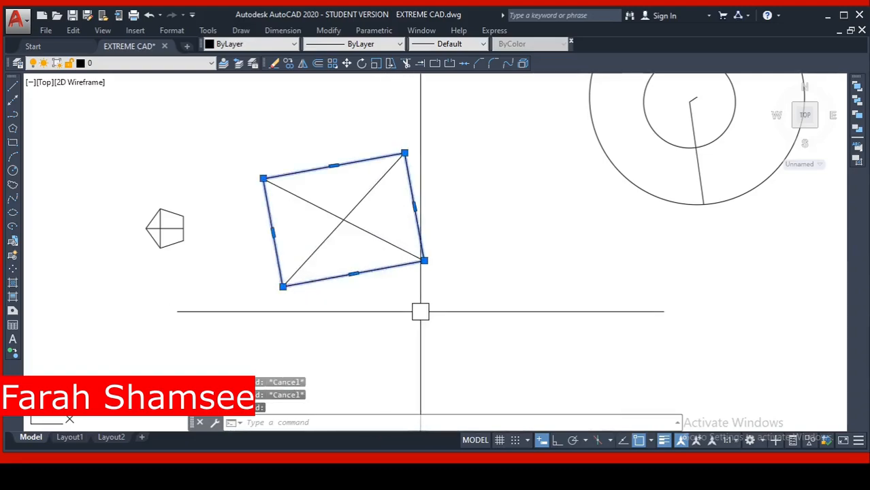
key("Escape")
left_click(336, 231)
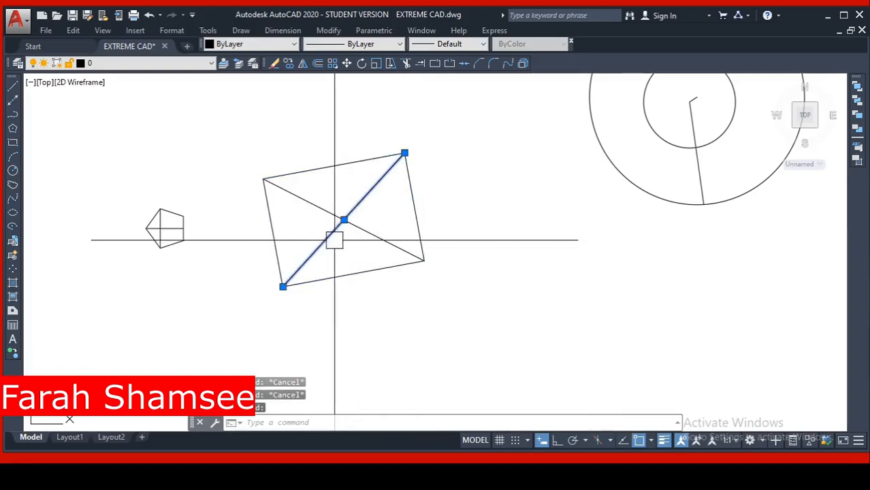
key("Escape")
left_click(275, 229)
key("Escape")
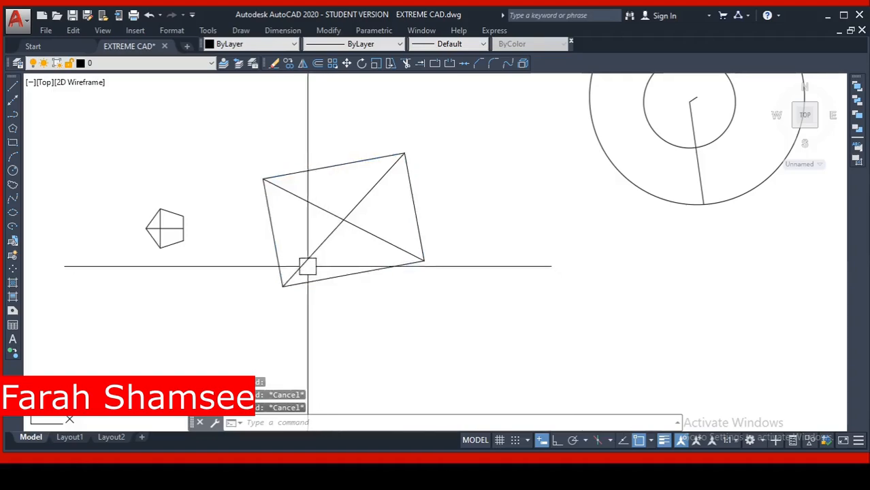
scroll(304, 275, "down", 2)
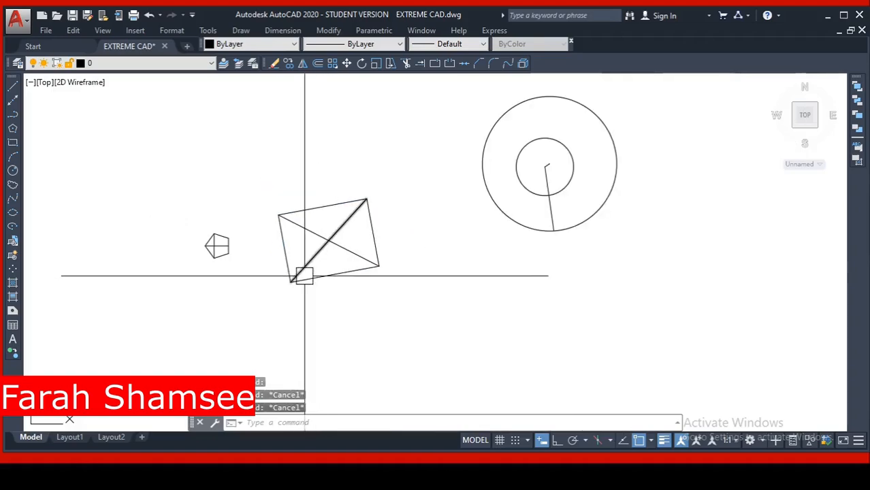
Step: Start a block definition and reuse the existing block name RECTANGLE
left_click(11, 256)
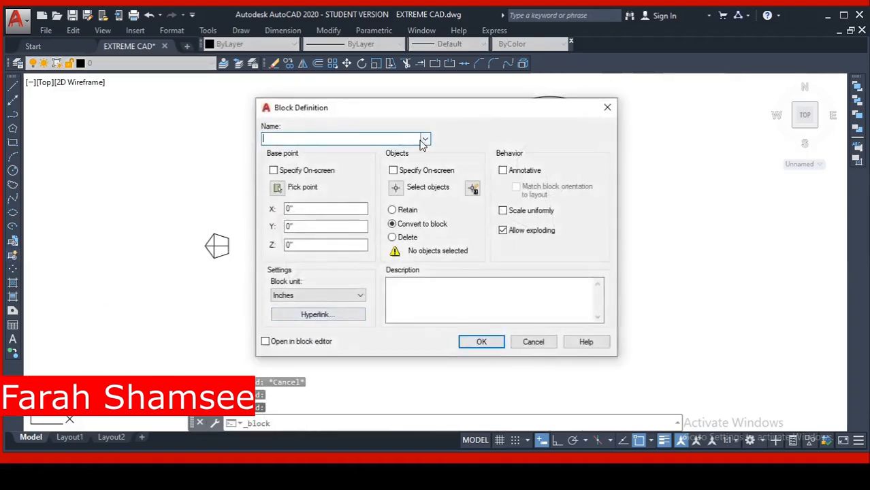
left_click(426, 139)
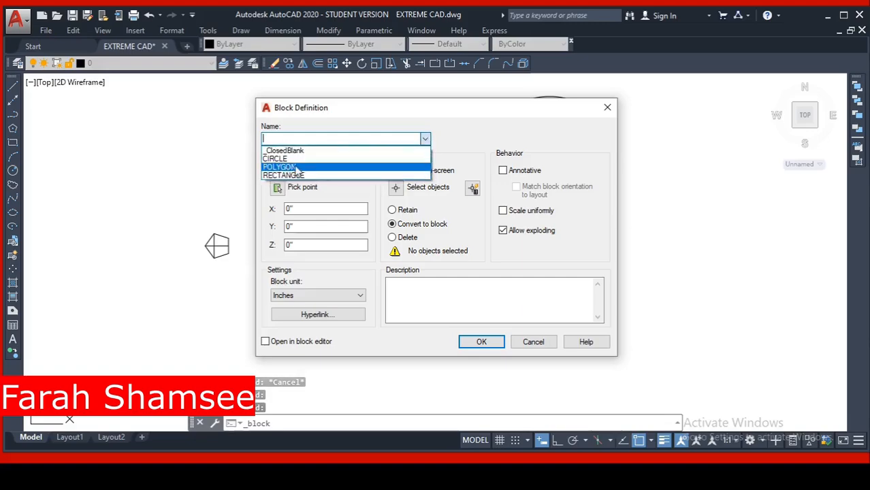
left_click(303, 176)
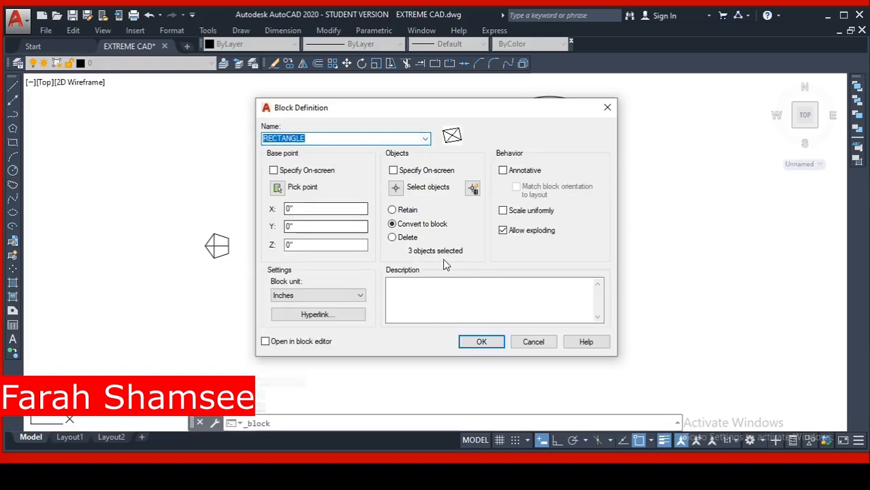
Step: Choose the rectangle outline and its two diagonals as the block's objects and redefine the RECTANGLE block from them
left_click(396, 189)
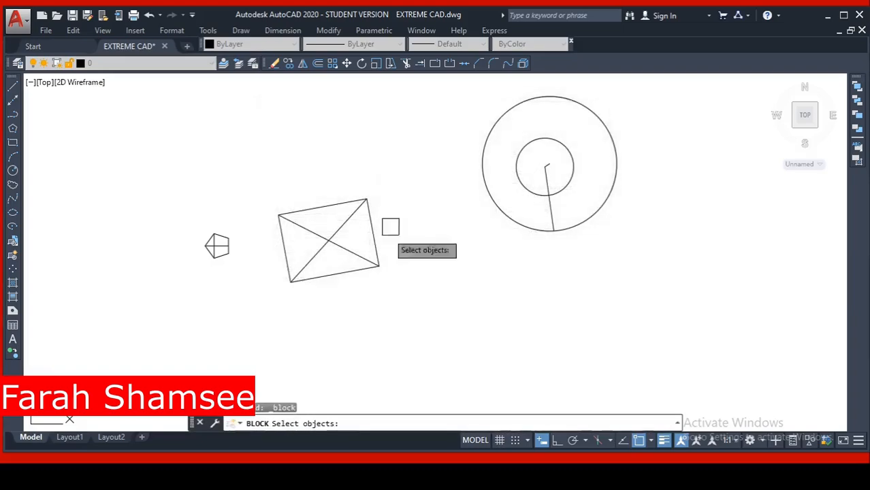
left_click(332, 238)
left_click(316, 234)
left_click(317, 210)
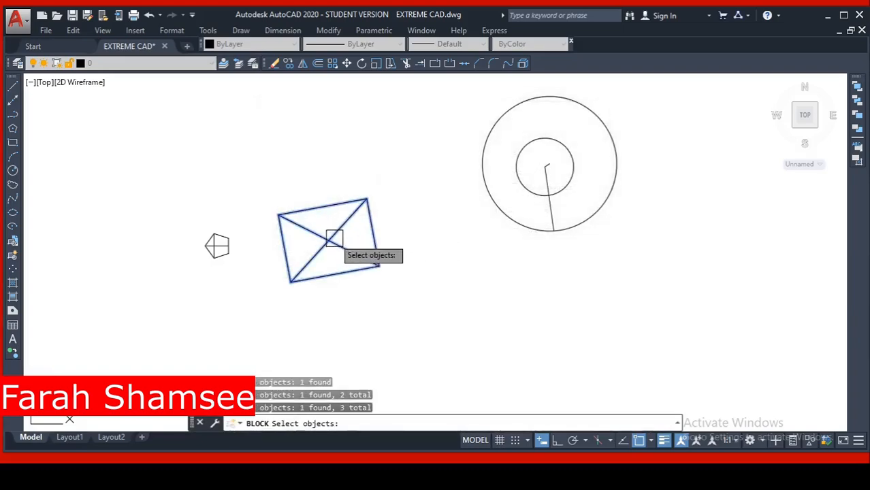
key("Return")
left_click(483, 342)
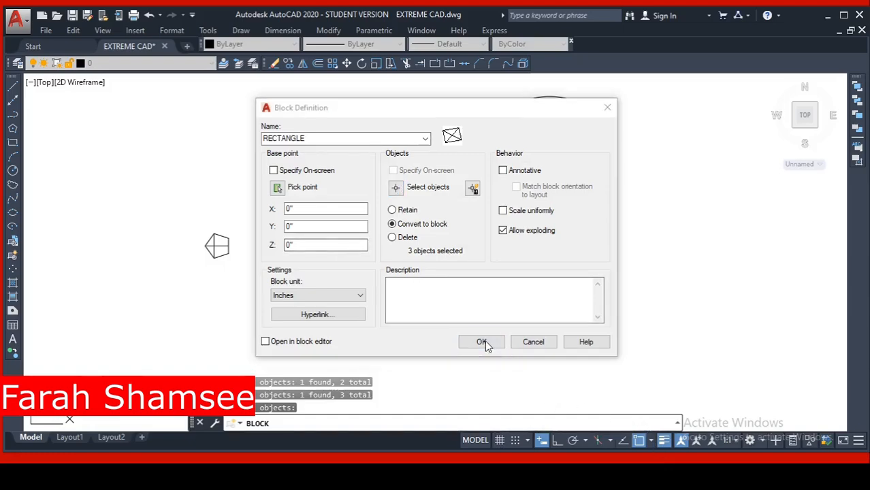
left_click(461, 246)
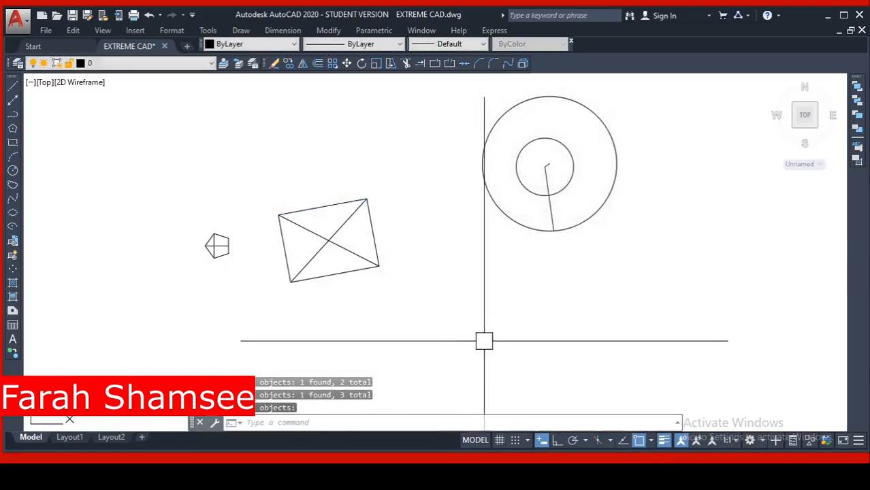
key("Escape")
key("Escape")
key("Escape")
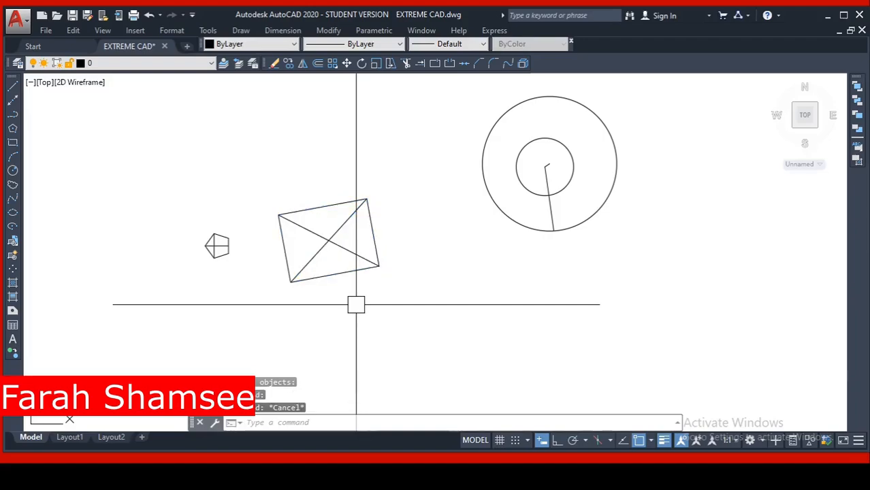
Step: Select the polygon block and the circle block in turn to check that each is a single object, clearing the selection each time
scroll(415, 307, "down", 2)
middle_click_drag(429, 296, 338, 232)
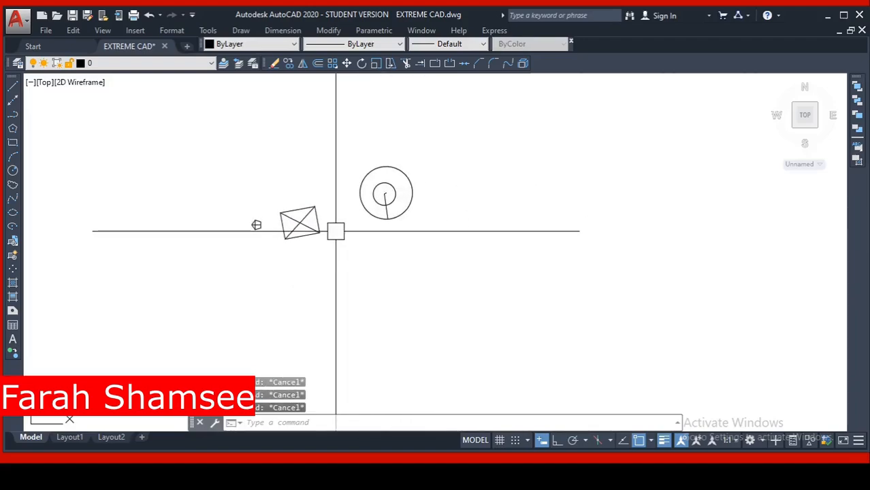
scroll(235, 228, "up", 5)
left_click(343, 198)
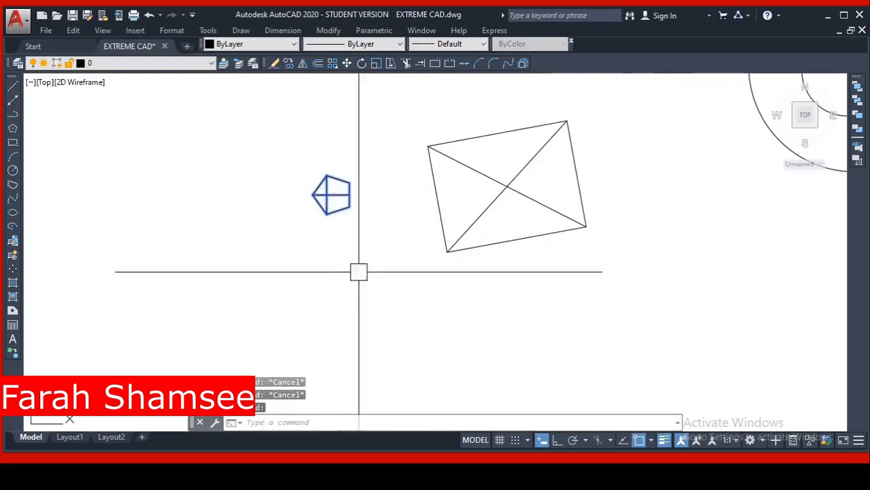
key("Escape")
scroll(417, 314, "down", 2)
middle_click_drag(418, 315, 185, 277)
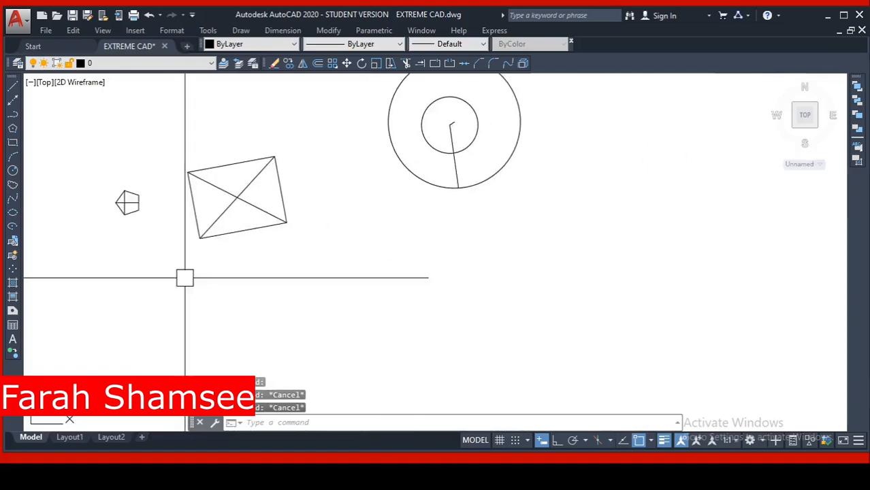
scroll(610, 237, "down", 2)
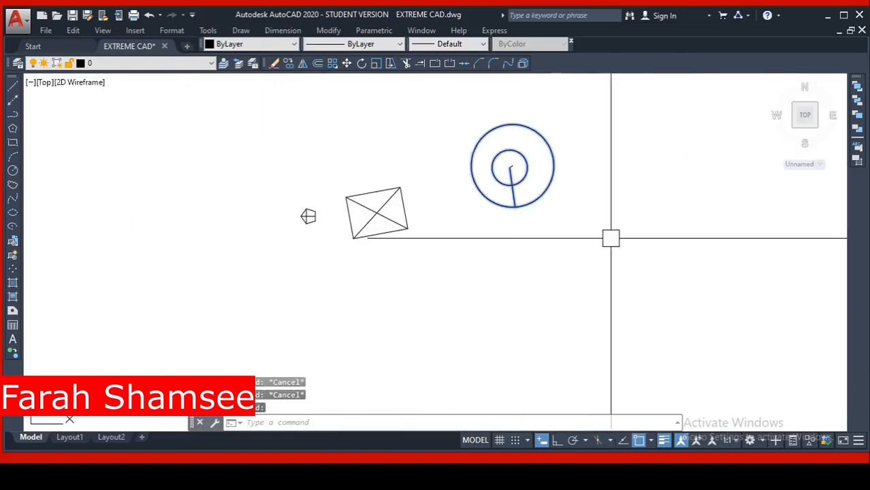
mouse_move(610, 237)
middle_mouse_down()
mouse_move(444, 232)
mouse_move(434, 251)
middle_mouse_up()
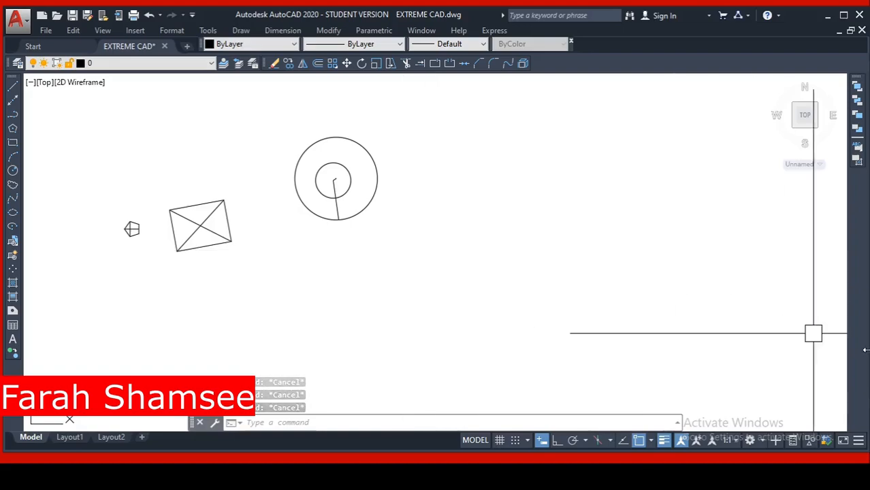
Step: Use the INSERT command to place three copies of the RECTANGLE block at separate points above the original shapes
type("I")
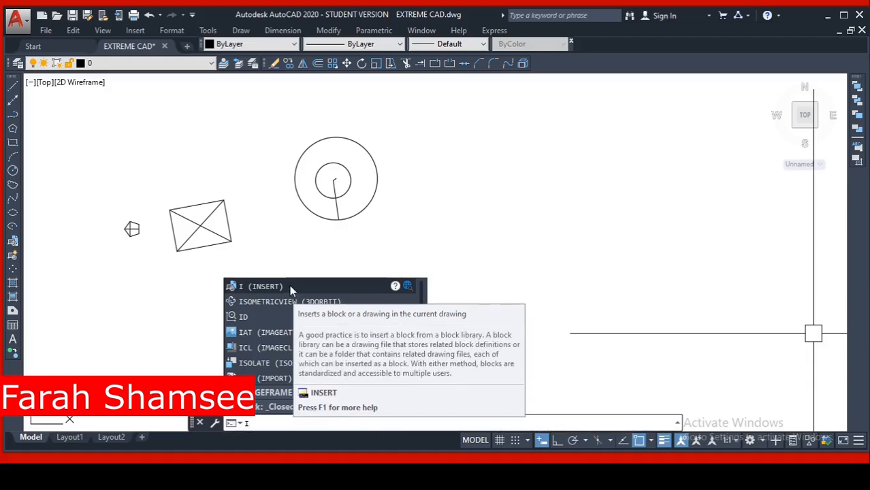
key("Escape")
key("Escape")
key("Escape")
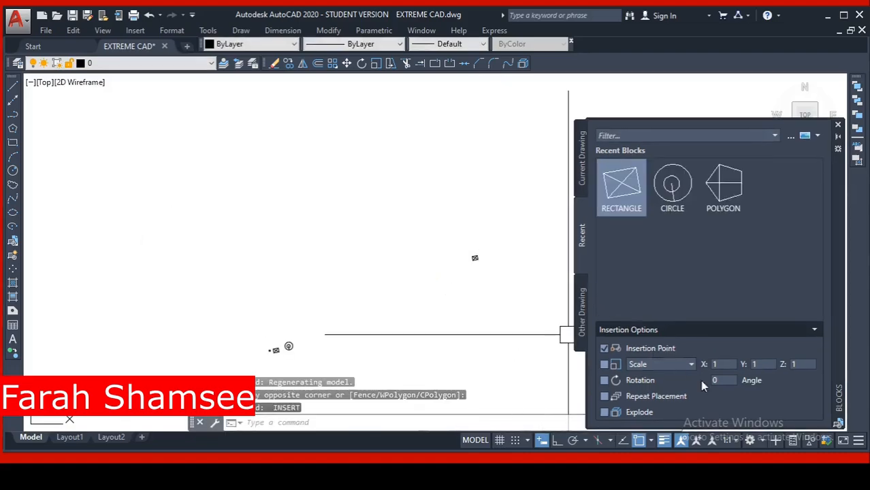
left_click(621, 185)
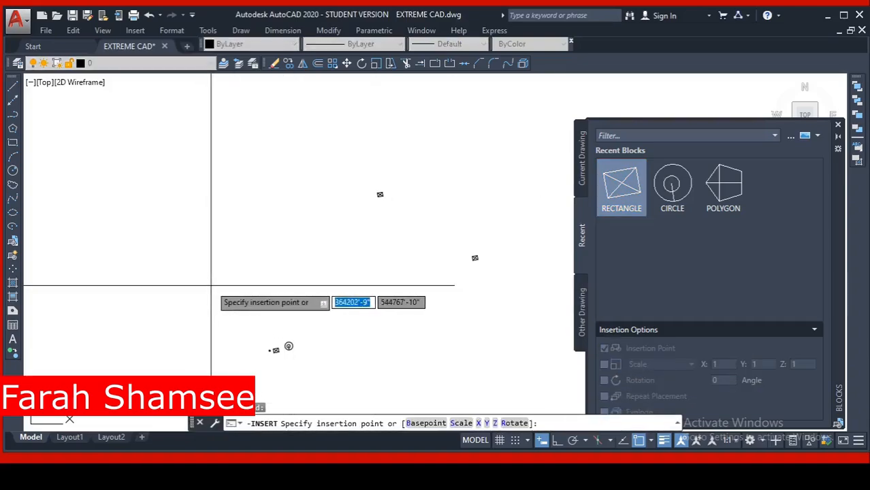
left_click(211, 297)
left_click(611, 193)
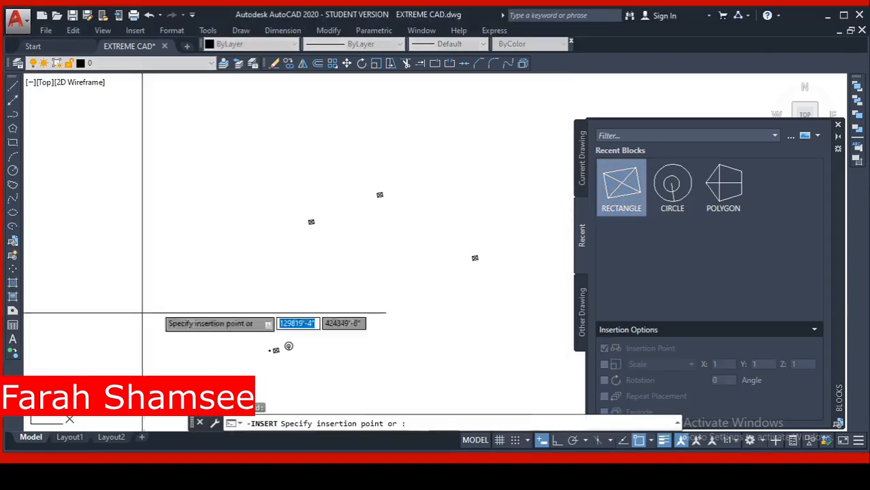
left_click(153, 293)
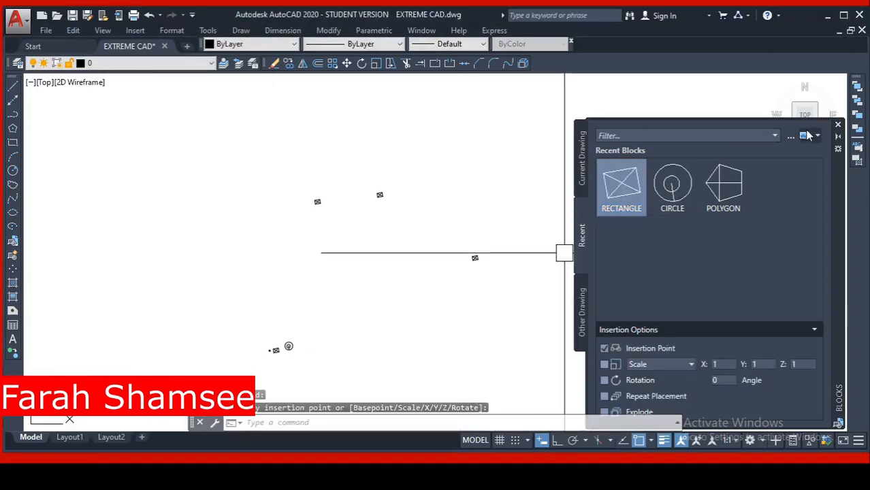
key("Escape")
key("Escape")
key("Escape")
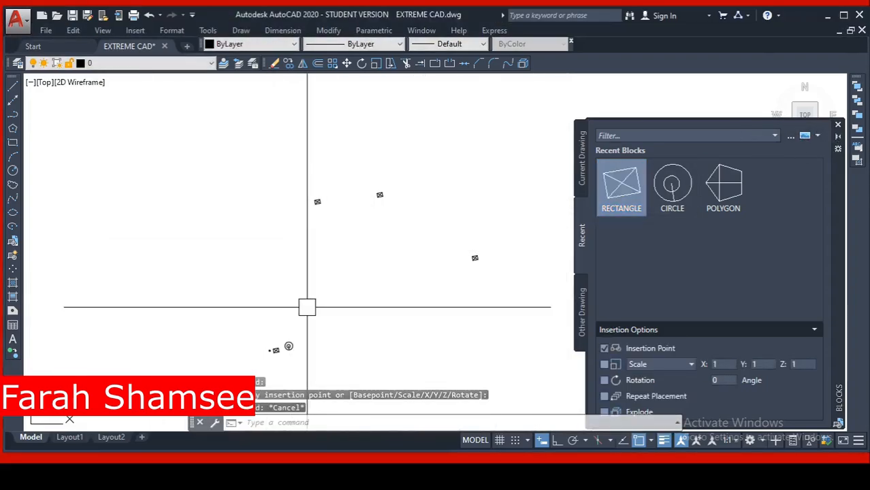
Step: Insert two copies of the CIRCLE block, one above the other, in the empty area above the original shapes
scroll(286, 358, "up", 3)
scroll(556, 344, "down", 2)
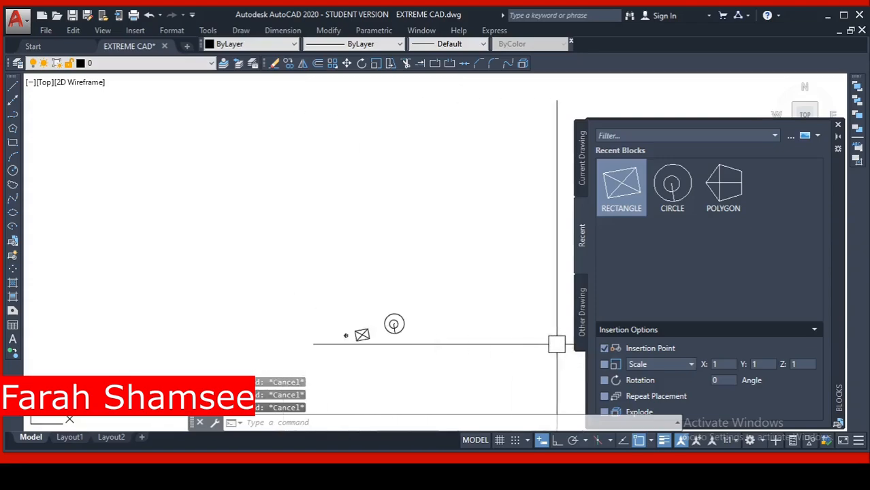
middle_click_drag(531, 345, 375, 342)
scroll(316, 341, "up", 3)
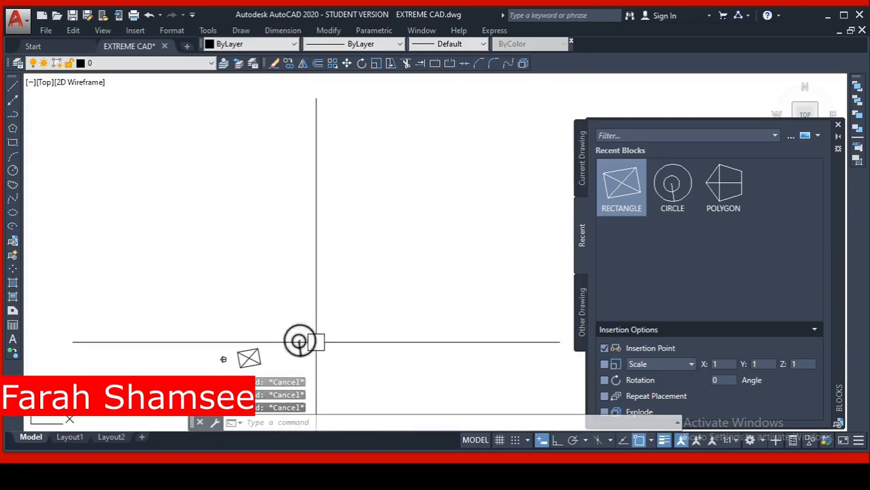
scroll(472, 244, "down", 4)
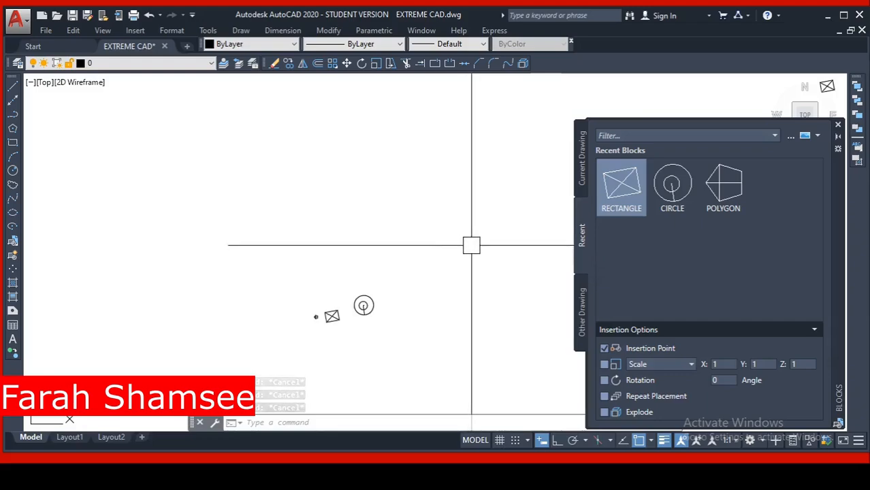
middle_click_drag(470, 245, 351, 254)
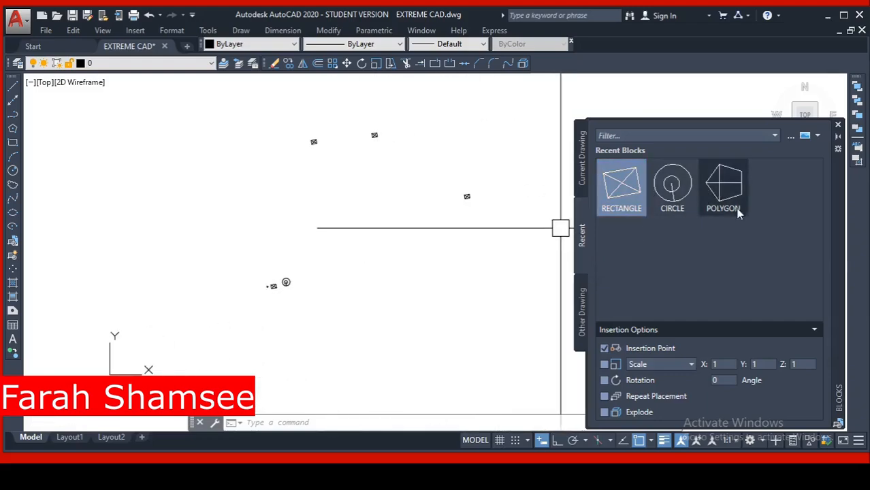
left_click(685, 192)
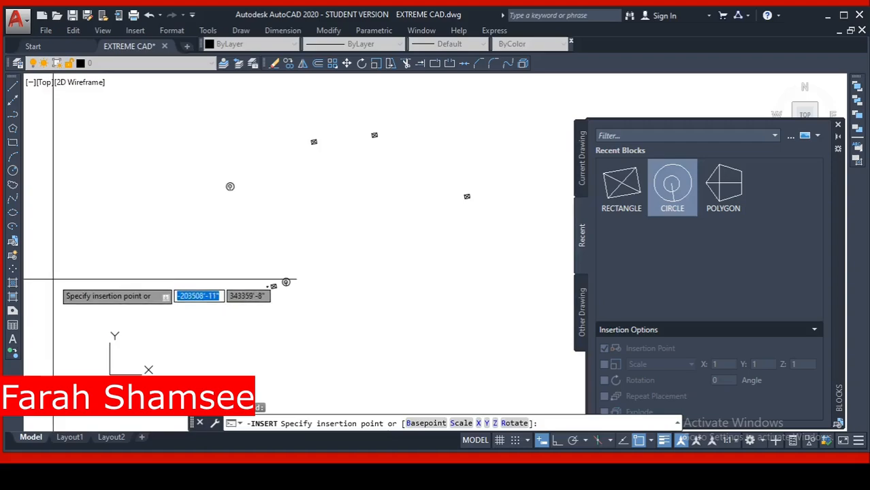
key("Escape")
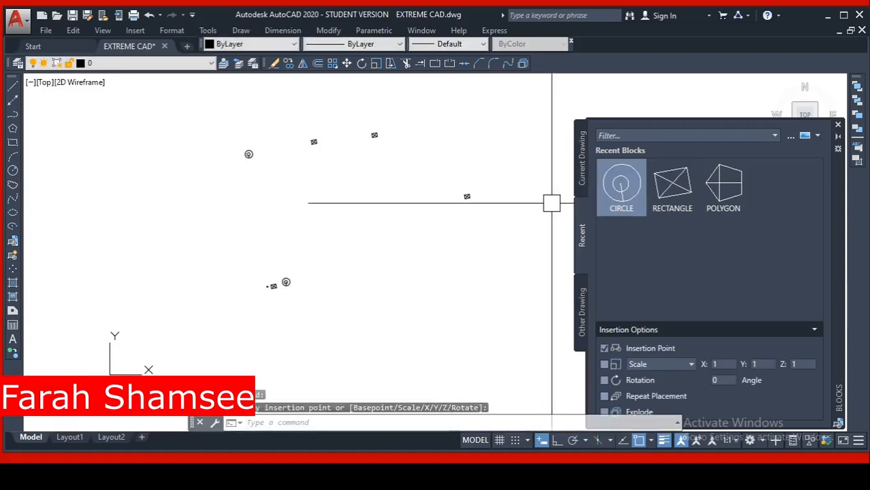
left_click(619, 193)
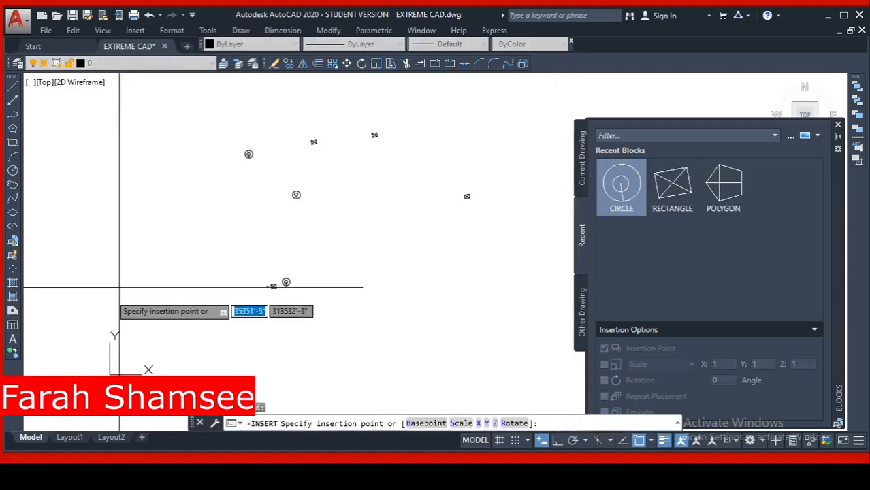
left_click(66, 308)
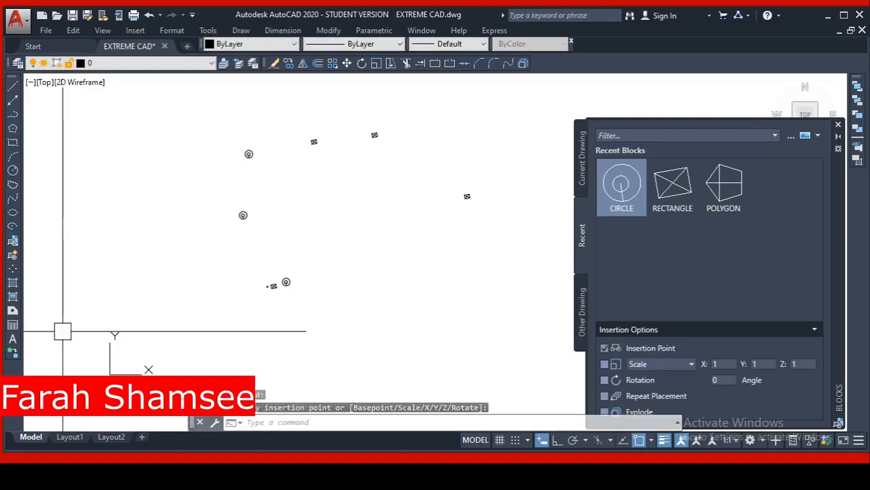
Step: Restart INSERT and place two more copies of the CIRCLE block side by side between the existing circle and rectangle copies
key("Return")
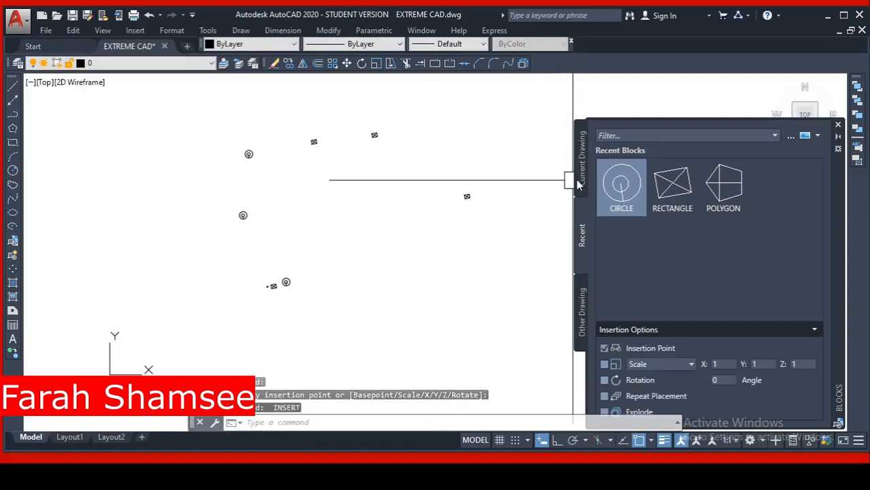
left_click(621, 185)
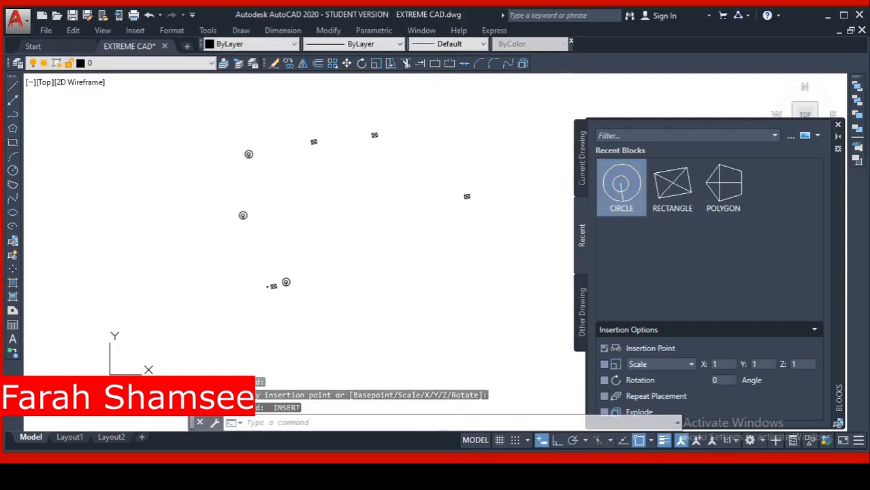
left_click(109, 290)
left_click(635, 193)
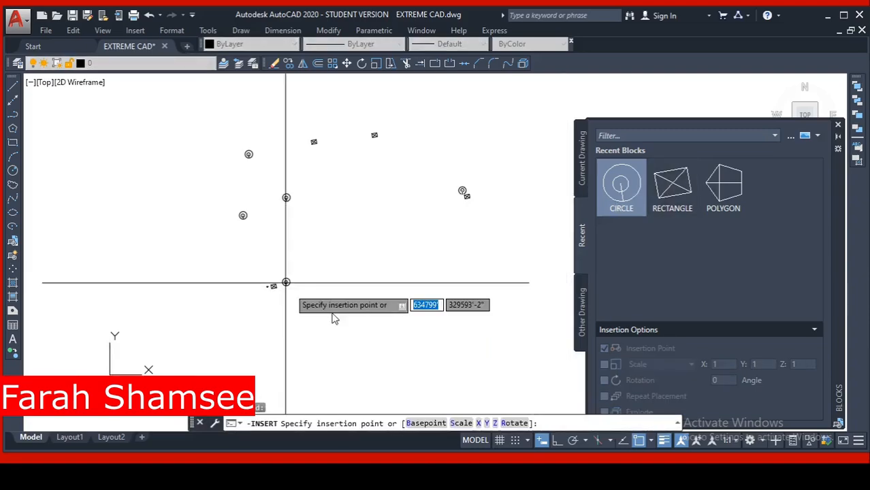
left_click(182, 290)
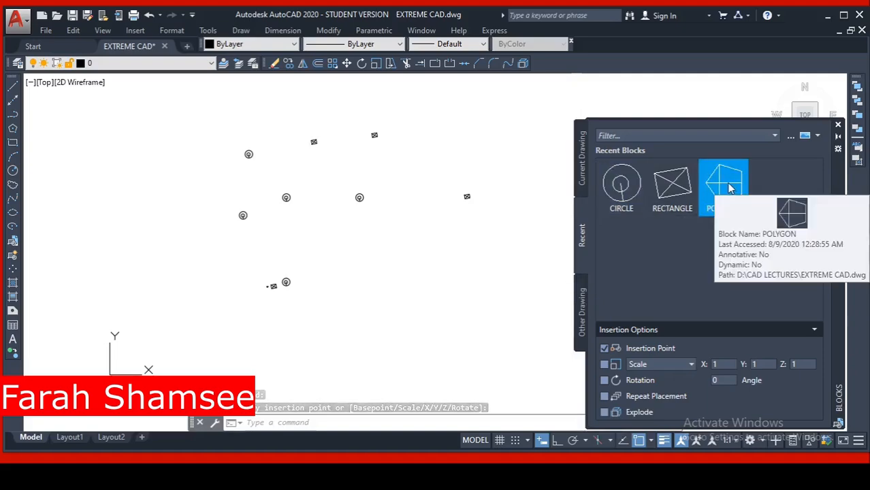
Step: Set the insertion scale to 4 in X, Y and Z, insert enlarged POLYGON blocks, and view all the inserted copies
left_click(689, 365)
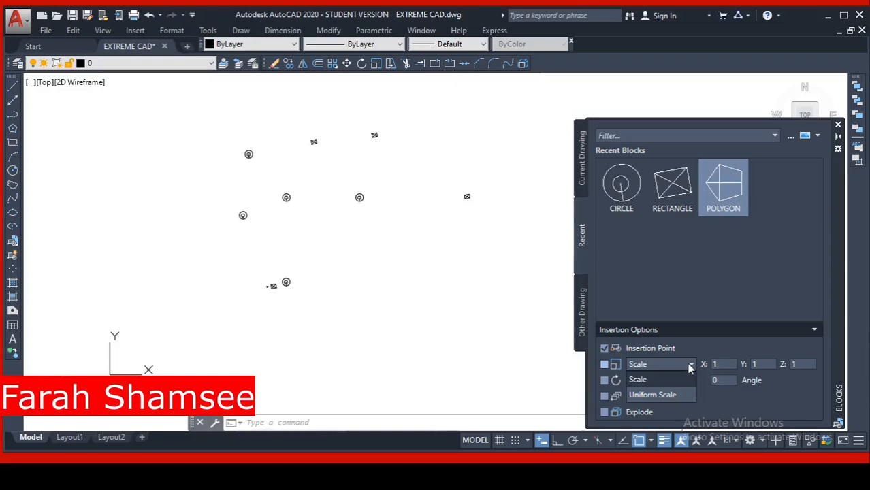
left_click(690, 365)
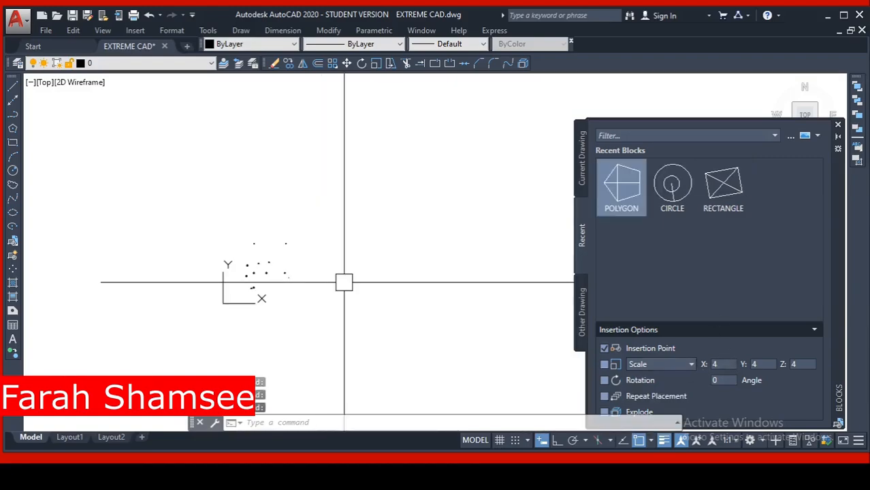
scroll(339, 275, "down", 2)
middle_click_drag(339, 276, 334, 238)
scroll(303, 218, "up", 10)
mouse_move(297, 174)
middle_mouse_down()
mouse_move(349, 301)
mouse_move(362, 291)
mouse_move(311, 303)
middle_mouse_up()
key("Escape")
key("Escape")
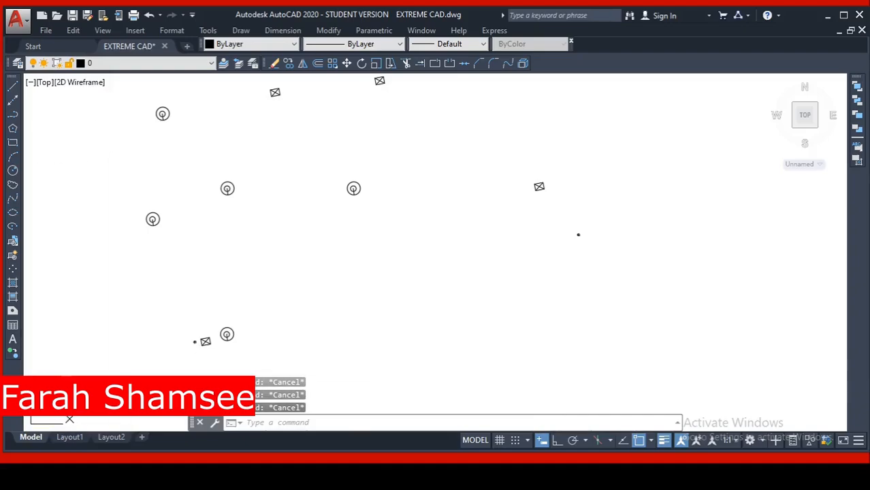
scroll(346, 214, "down", 6)
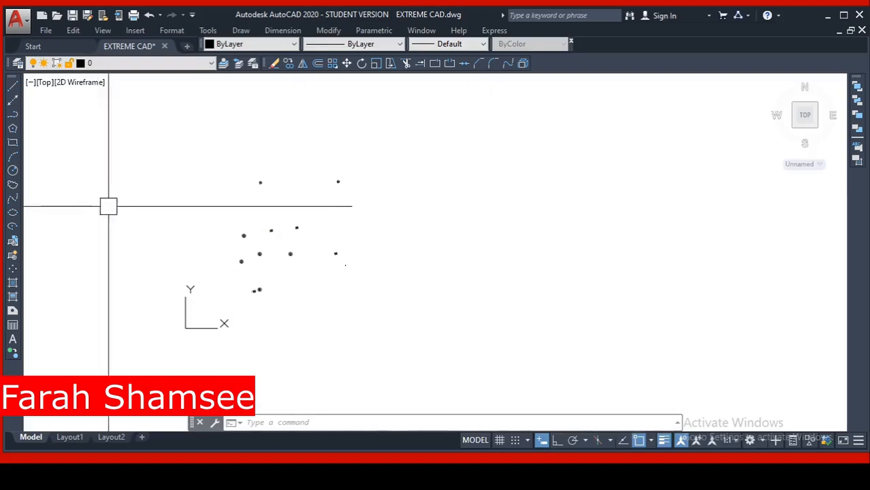
scroll(254, 223, "up", 5)
middle_click_drag(321, 254, 296, 173)
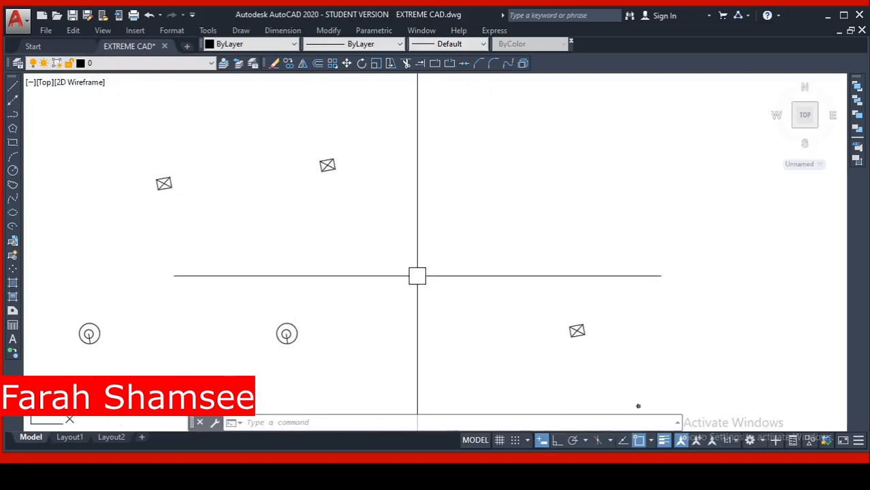
scroll(417, 274, "down", 5)
left_click(276, 165)
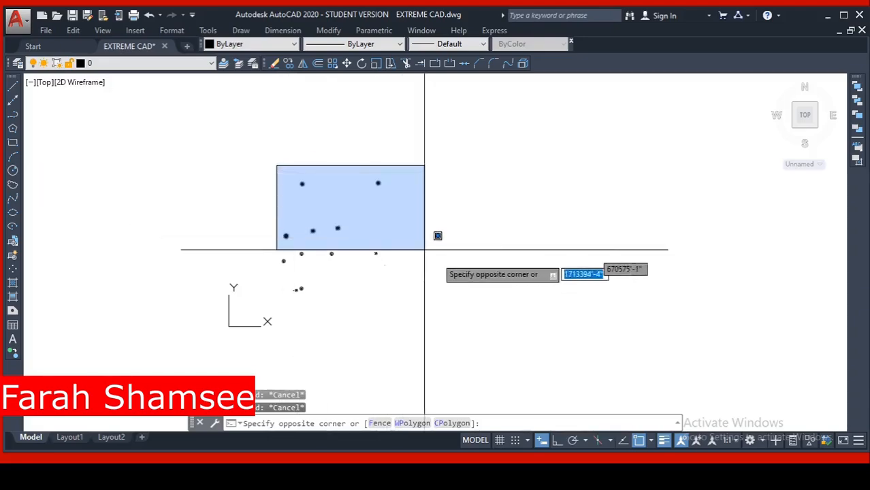
left_click(441, 265)
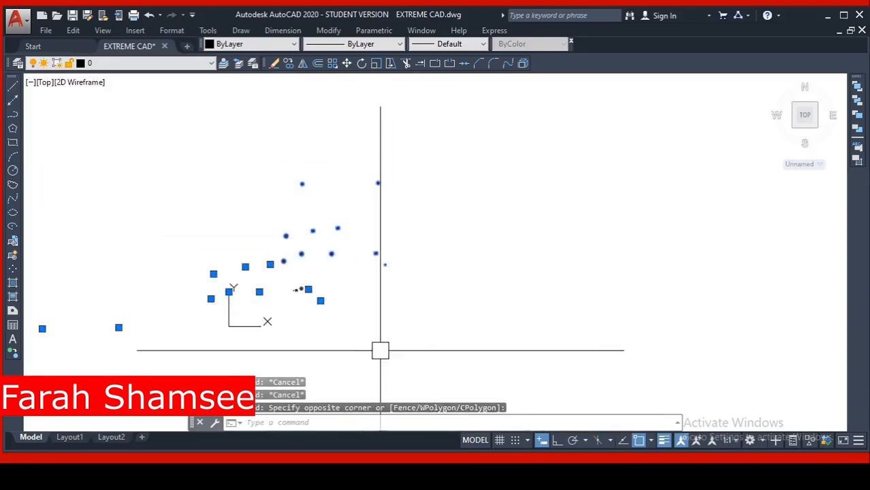
key("Escape")
key("Escape")
Step: Erase the two enlarged POLYGON copies, the three RECTANGLE copies and the small POLYGON copy above the original shapes
left_click(286, 165)
left_click(401, 234)
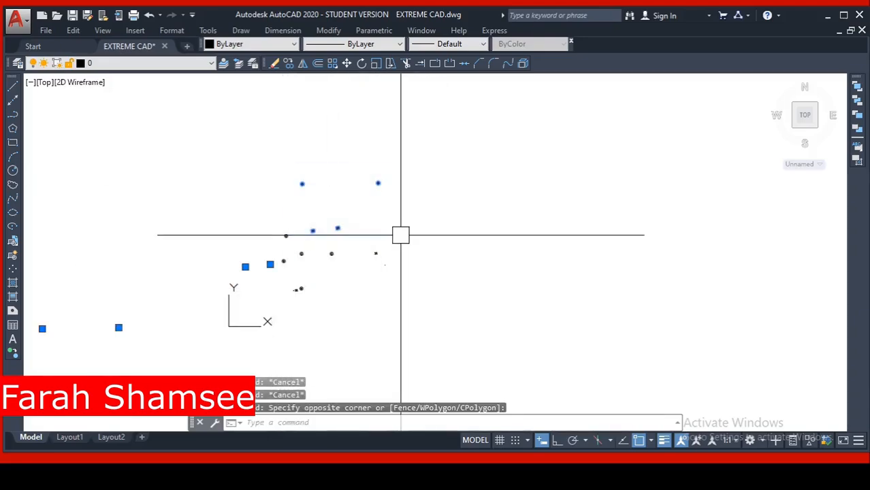
key("Delete")
left_click(388, 276)
left_click(362, 236)
key("Delete")
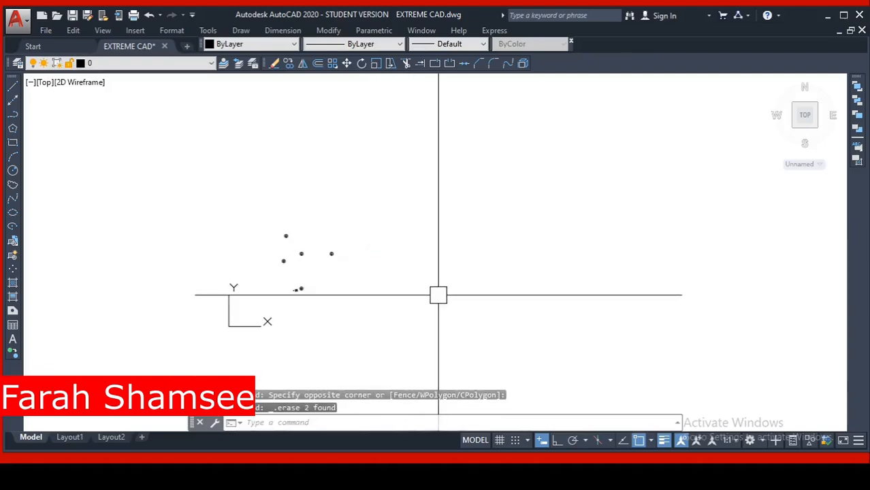
Step: Examine the original CIRCLE block beside the rectangle, including whether its circles and radial line select as one object
scroll(317, 295, "up", 6)
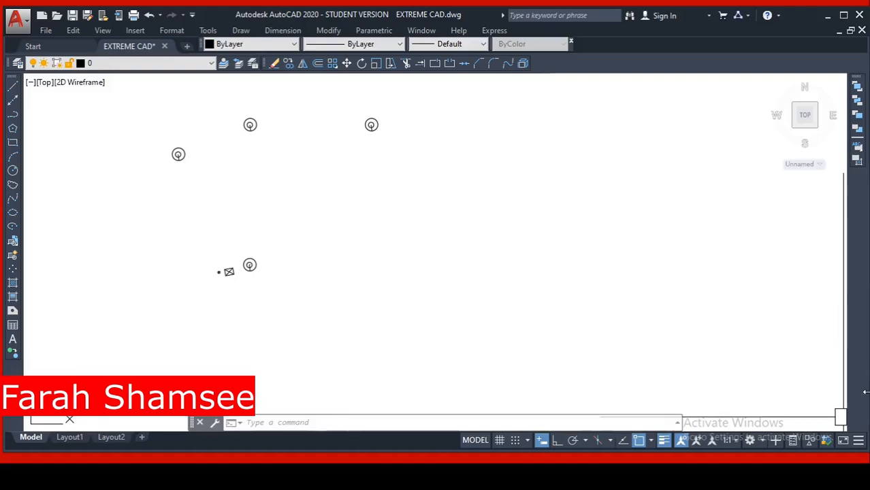
scroll(215, 296, "up", 2)
scroll(254, 233, "up", 5)
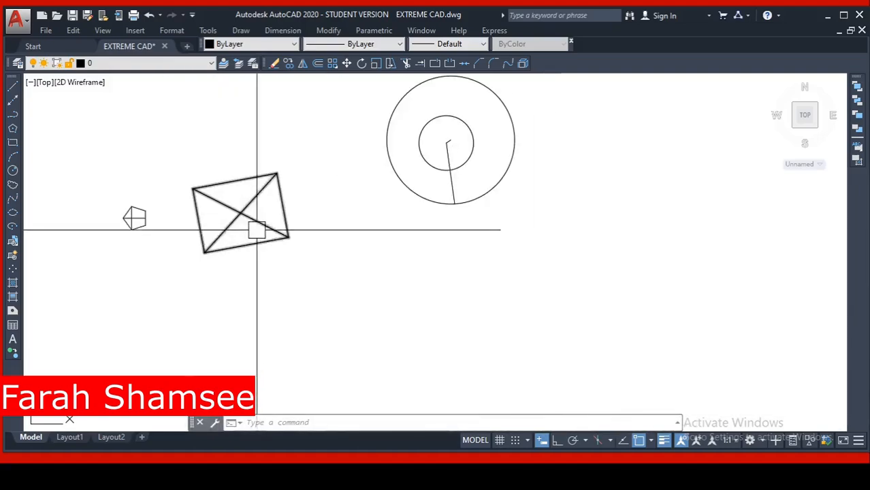
mouse_move(308, 245)
middle_mouse_down()
mouse_move(345, 281)
mouse_move(285, 293)
middle_mouse_up()
scroll(338, 270, "up", 4)
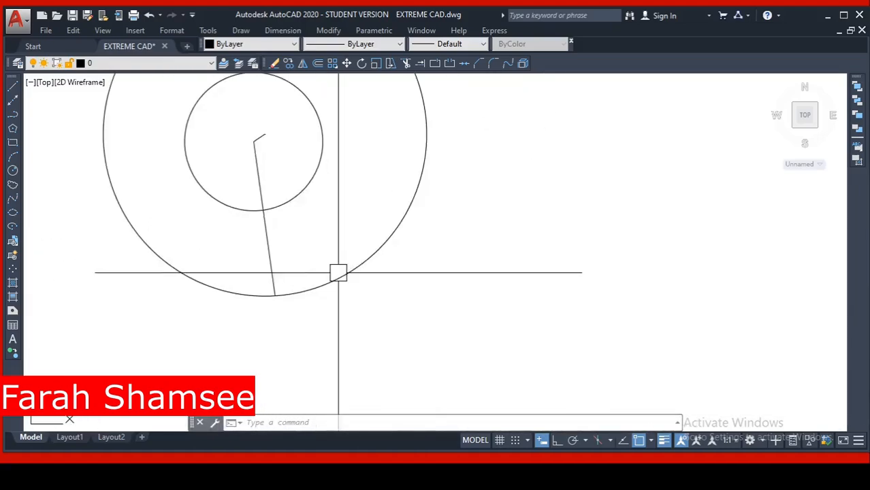
scroll(290, 245, "down", 2)
middle_click_drag(294, 245, 324, 260)
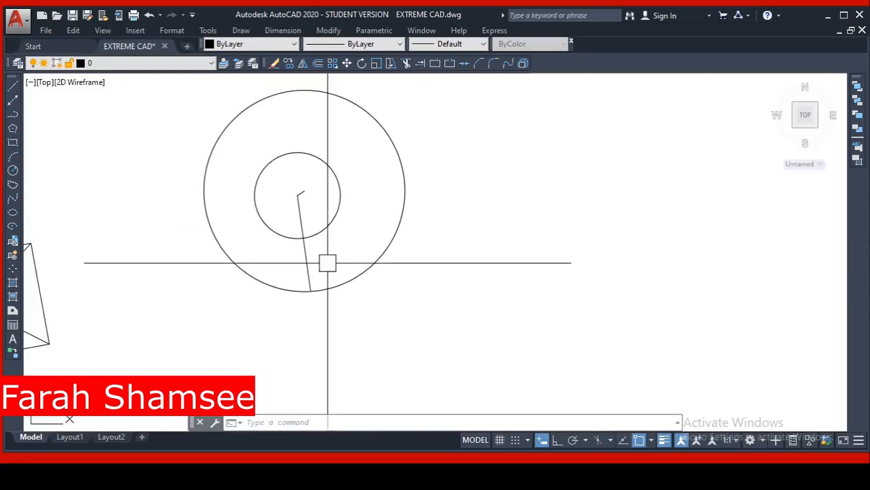
left_click(321, 232)
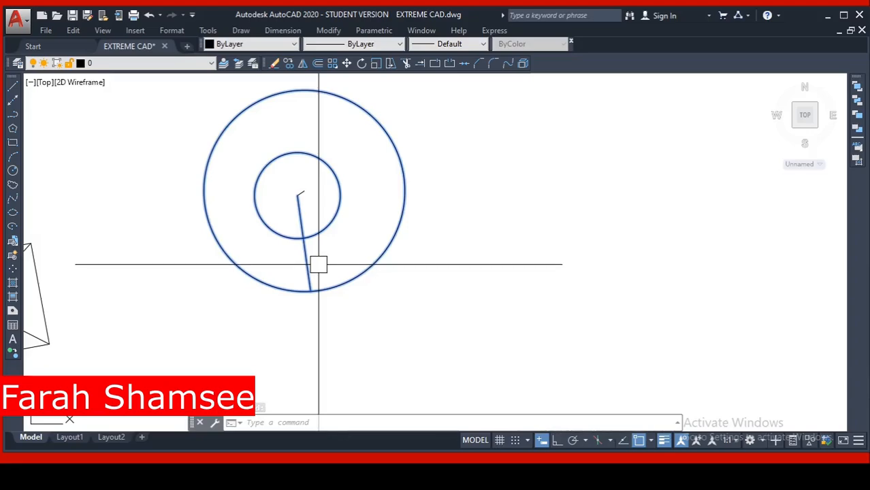
key("Escape")
key("Escape")
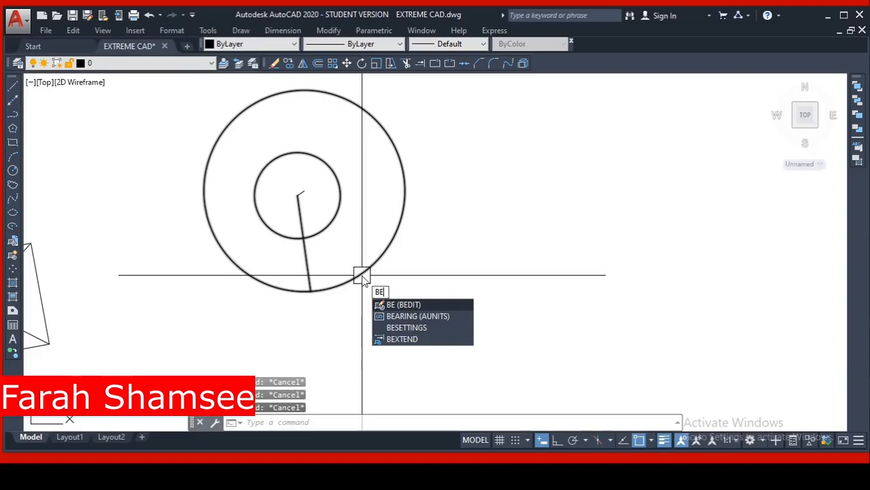
Step: Open the CIRCLE block definition for editing with BEDIT and delete the line running from its centre to the outer circle
left_click(435, 306)
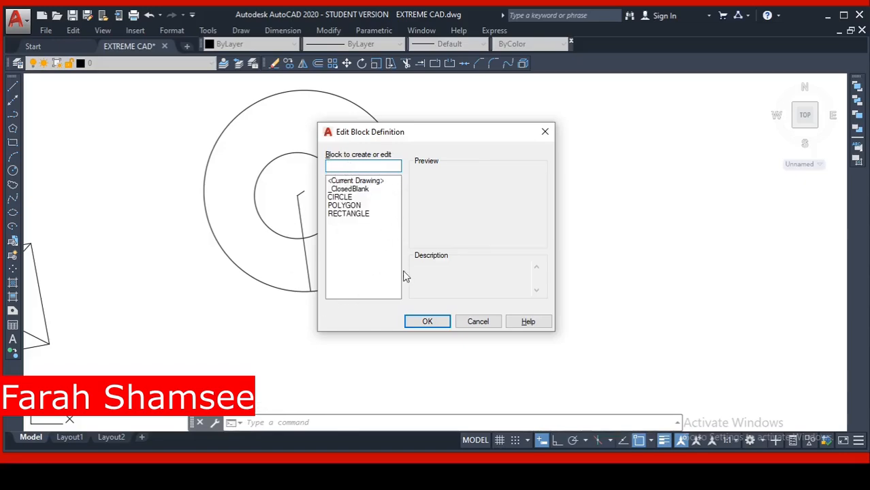
left_click(343, 198)
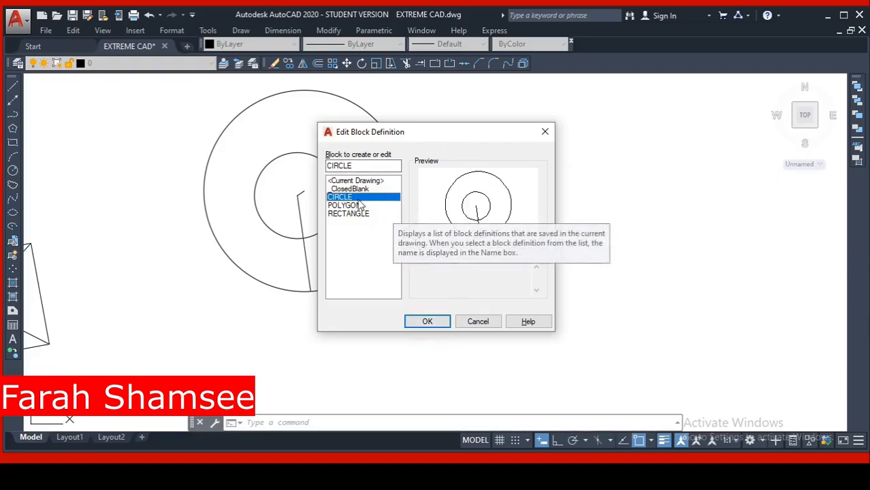
left_click(427, 321)
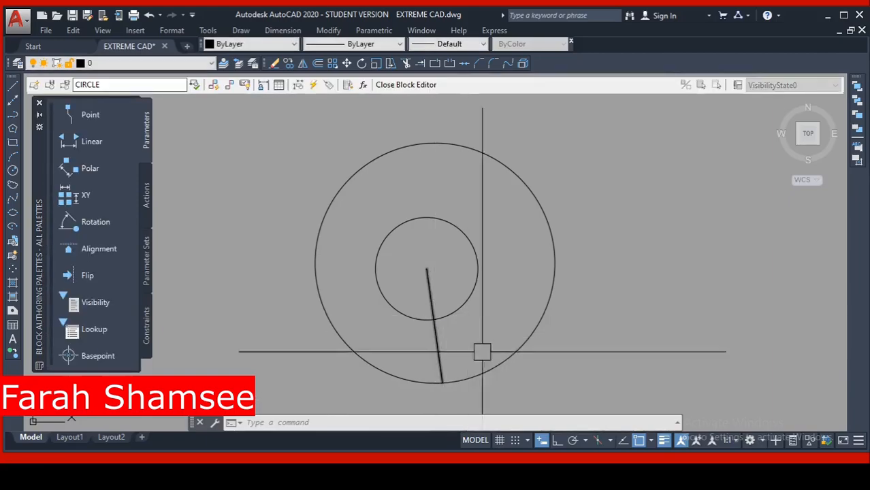
middle_click_drag(452, 361, 404, 334)
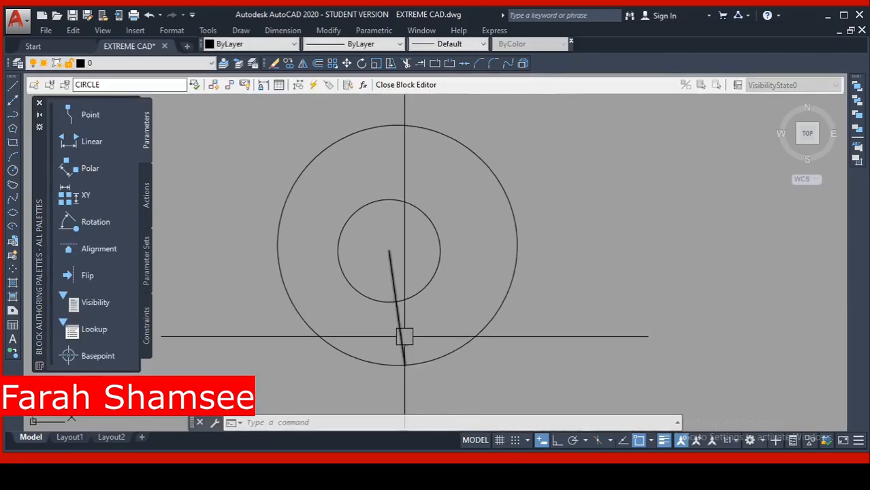
left_click(403, 334)
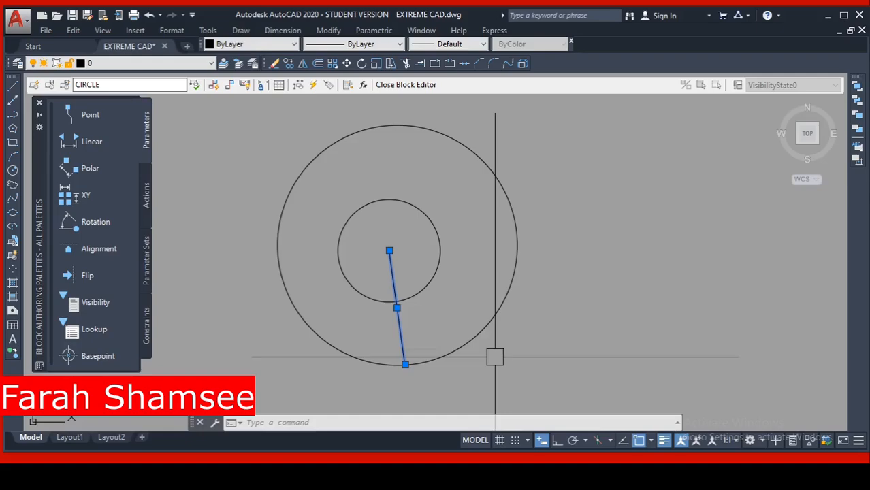
Step: Reposition the block's inner circle by its centre point so it sits roughly at the middle of the outer circle
left_click(422, 291)
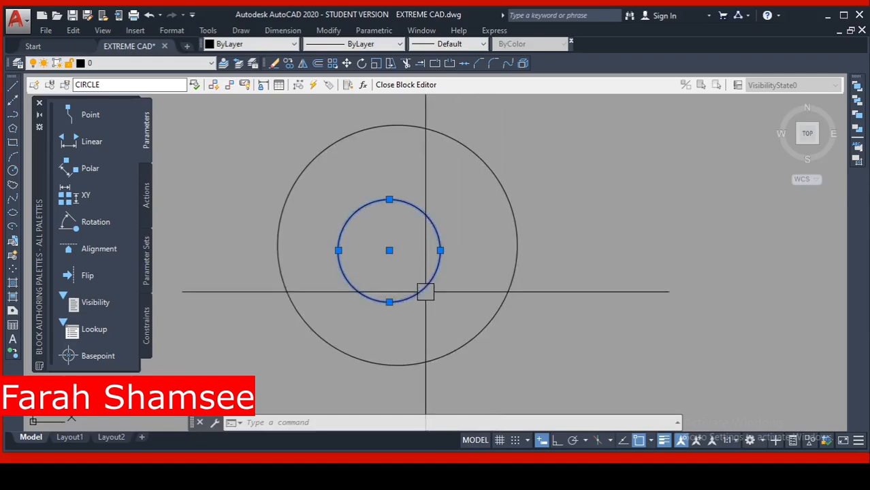
left_click(440, 251)
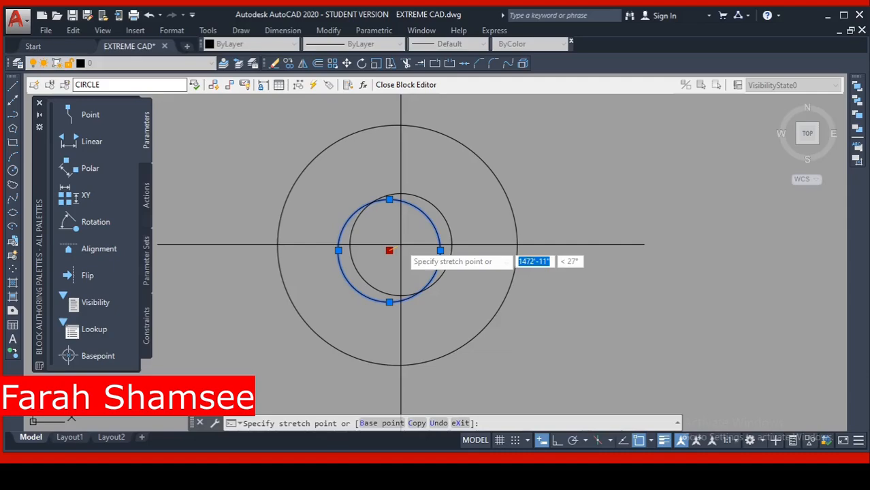
left_click(398, 247)
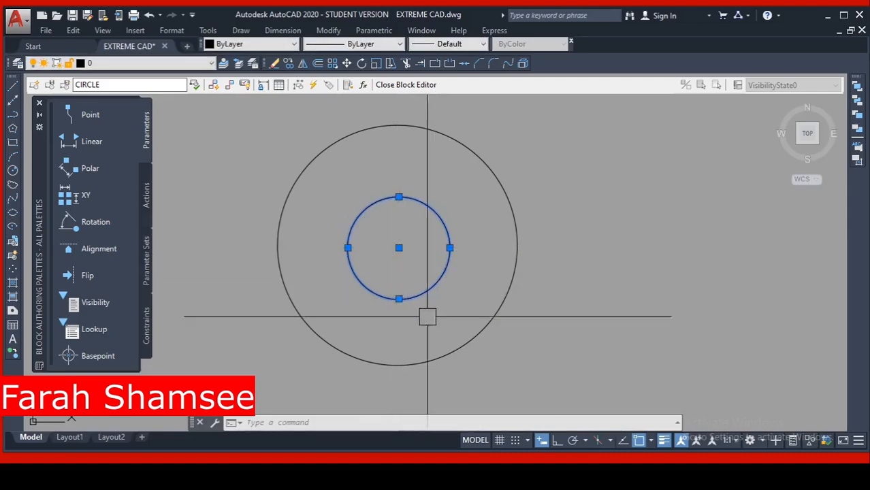
left_click(399, 248)
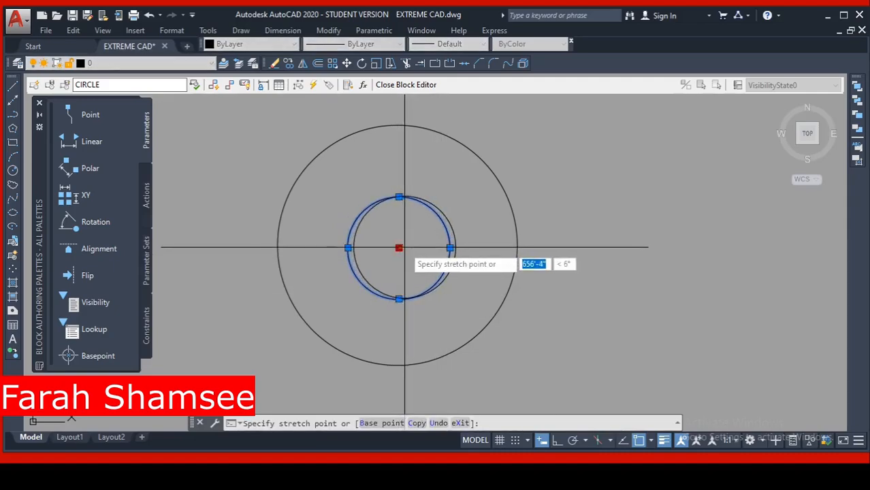
left_click(405, 247)
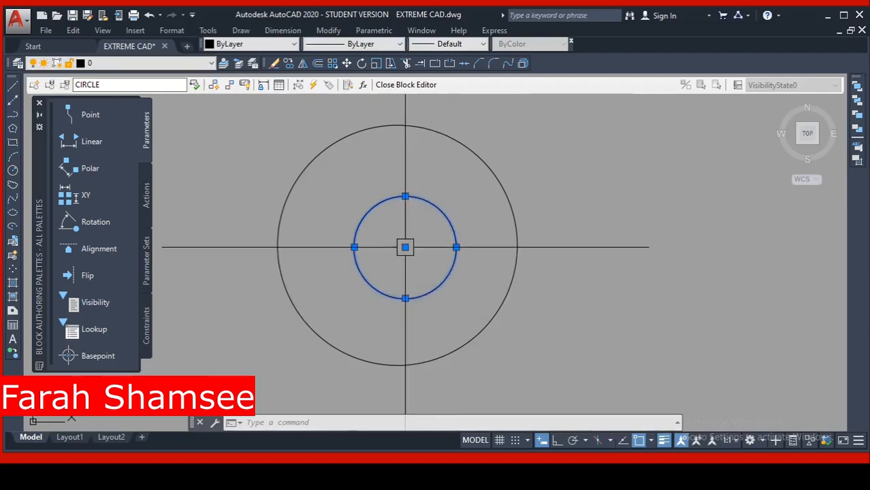
left_click(405, 247)
left_click(394, 245)
key("Escape")
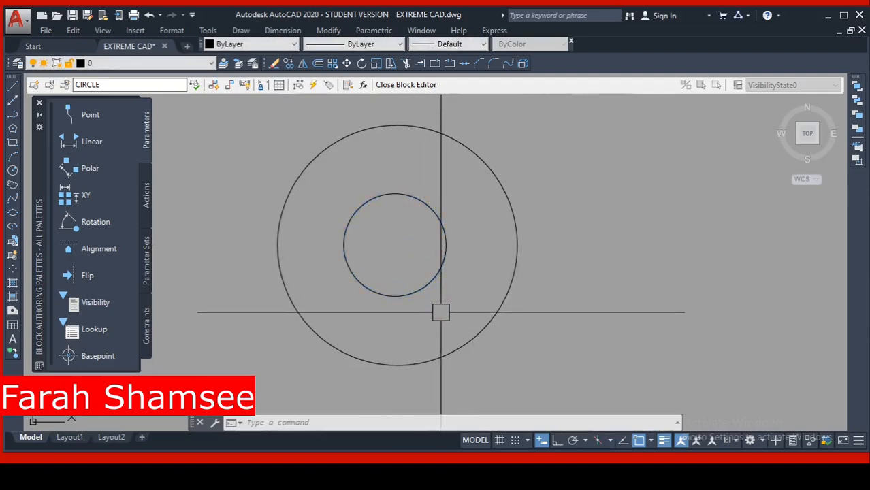
Step: Draw a third circle from the outer circle's centre, sized between the inner and outer circles
scroll(440, 313, "down", 3)
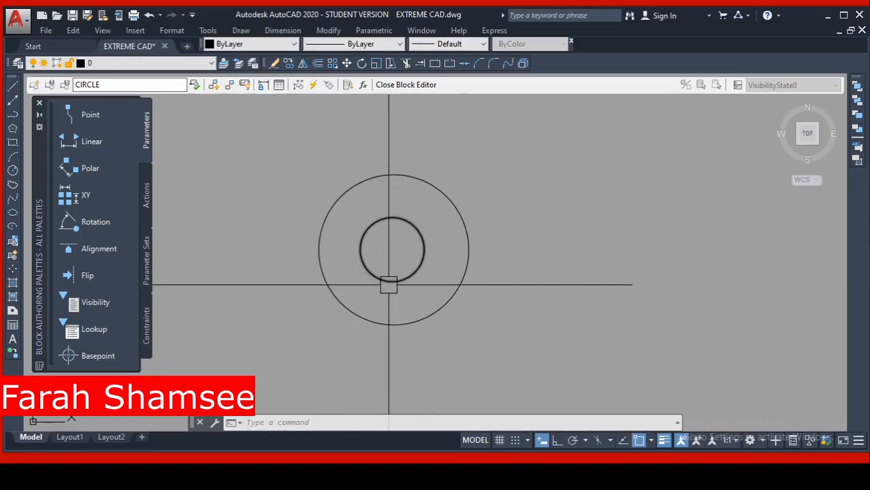
type("c")
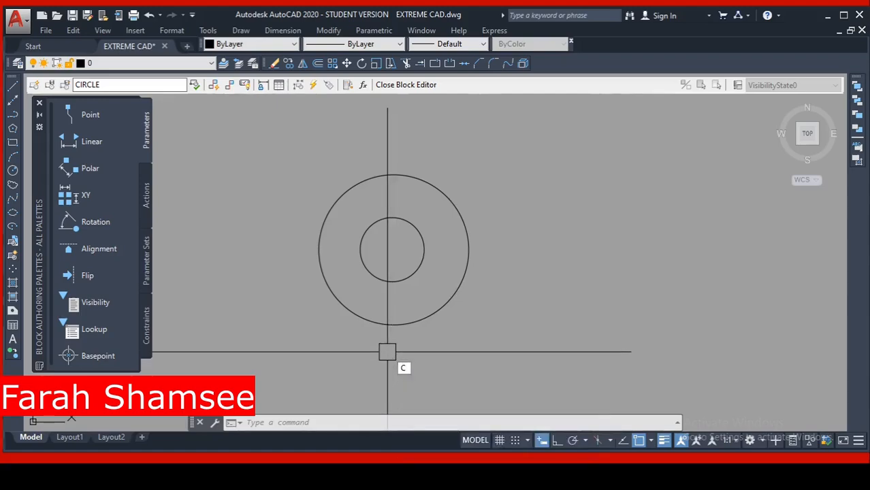
key("Return")
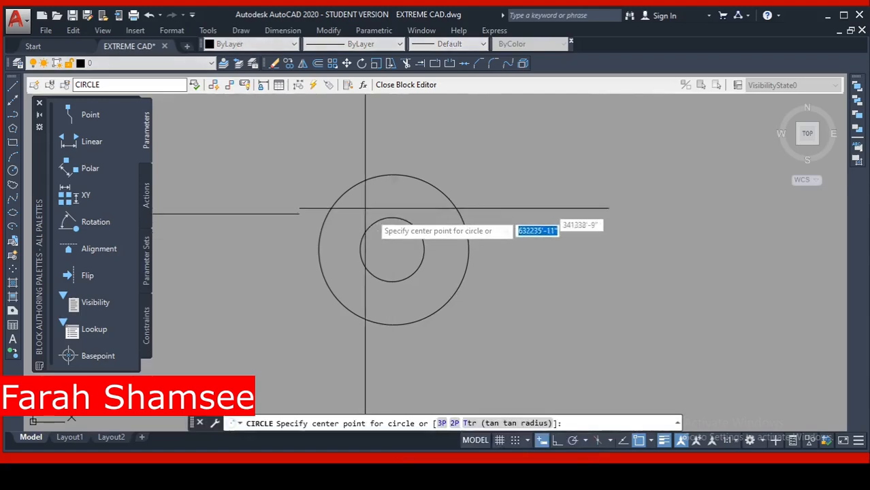
left_click(393, 251)
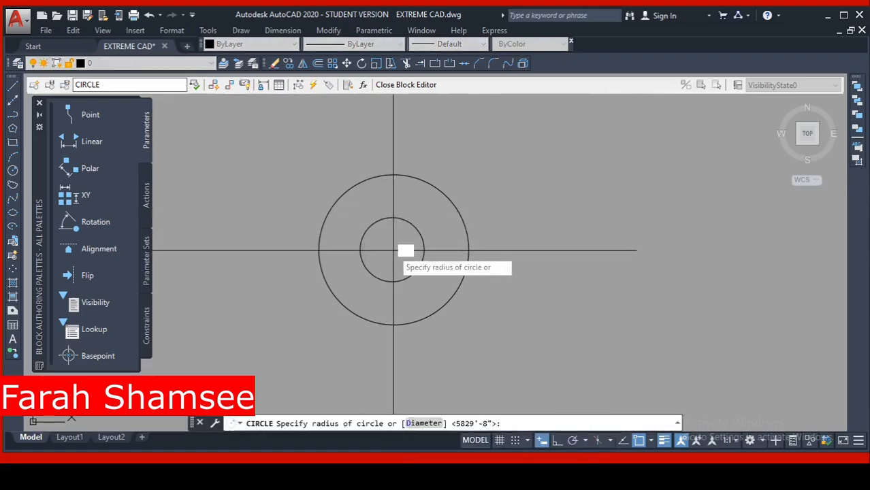
left_click(426, 299)
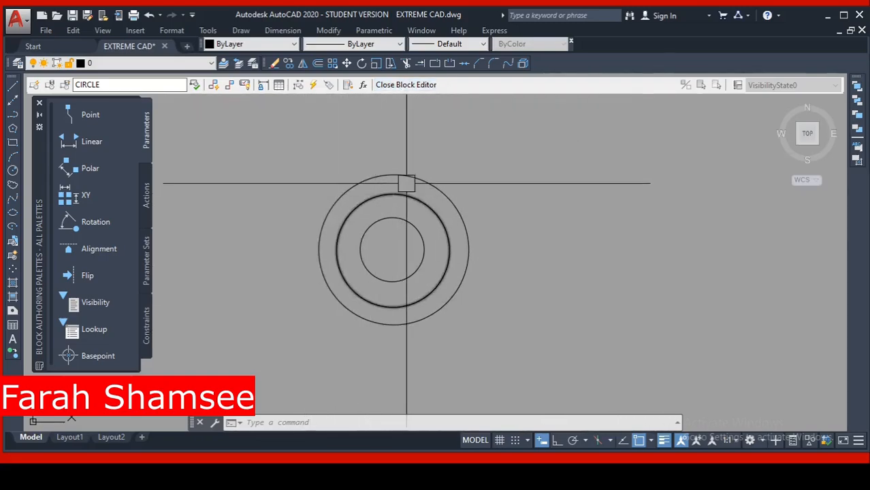
Step: Close the Block Editor, saving the changes to CIRCLE, and check the updated block in the drawing
left_click(398, 86)
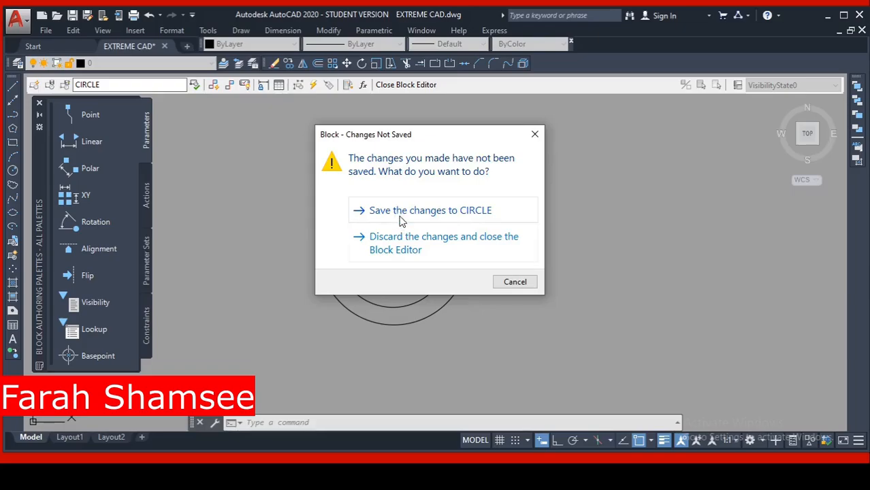
left_click(452, 214)
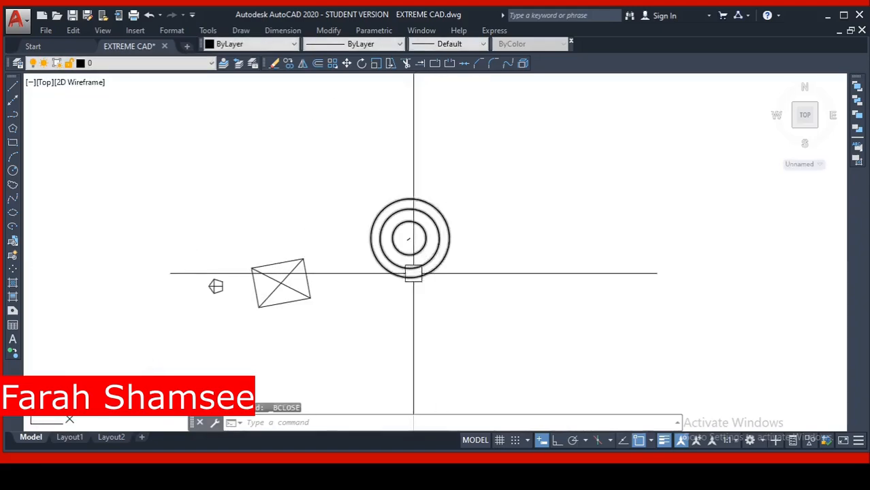
scroll(418, 279, "down", 3)
scroll(400, 265, "up", 5)
scroll(401, 269, "up", 2)
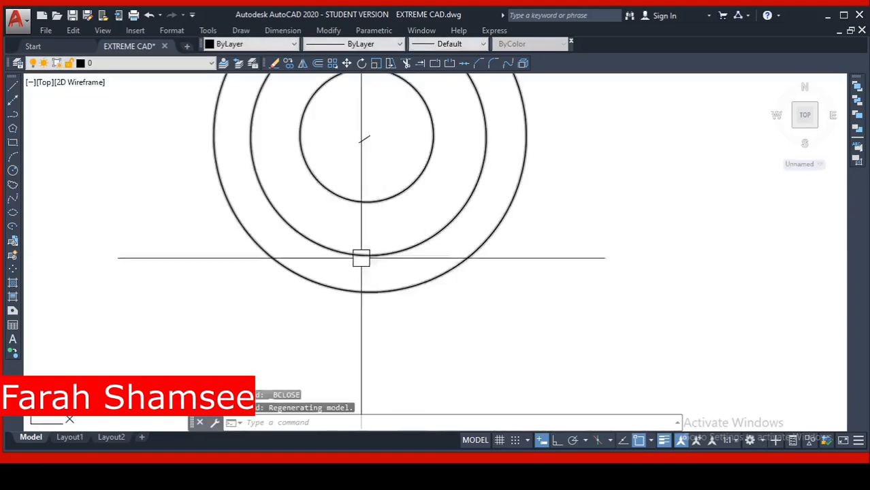
key("Escape")
scroll(428, 281, "down", 6)
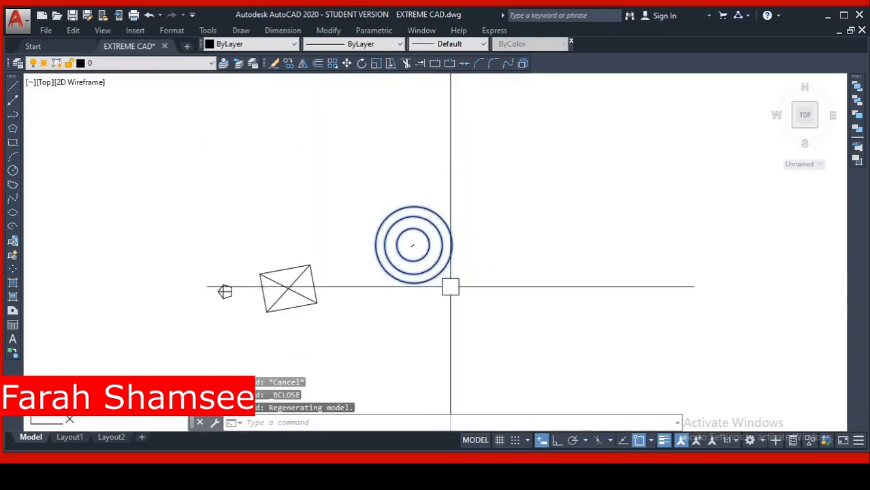
middle_click_drag(450, 286, 371, 241)
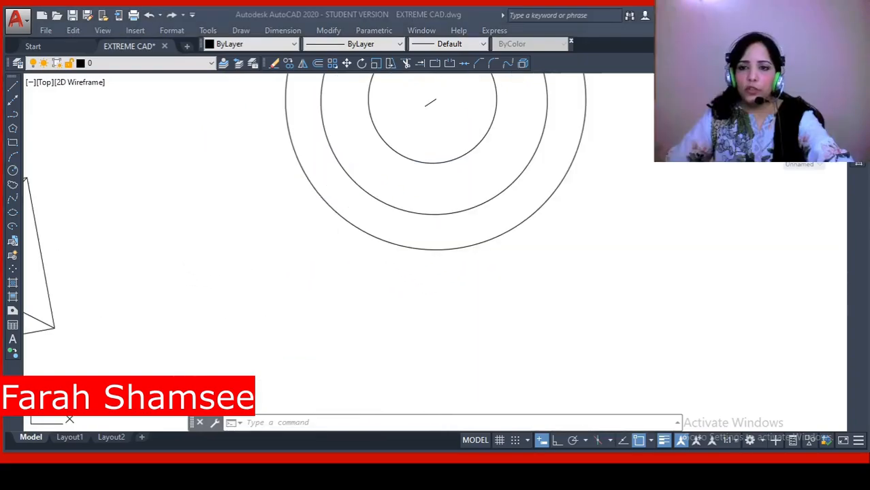